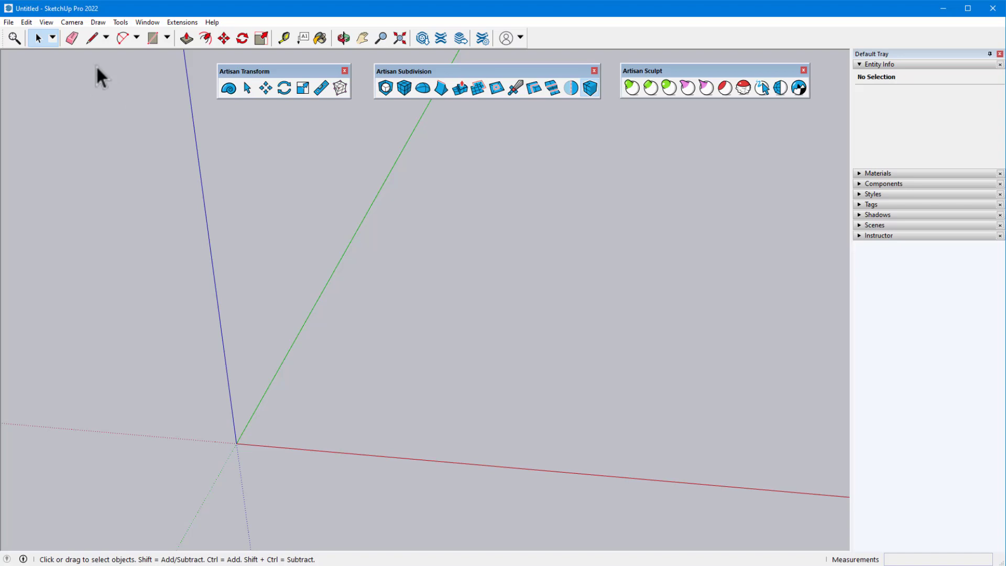
Create a sandbox grid from scratch and show hidden geometry.
{"action": "left_click", "coordinate": [98, 22]}
{"action": "mouse_move", "coordinate": [125, 75]}
{"action": "left_click", "coordinate": [184, 87]}
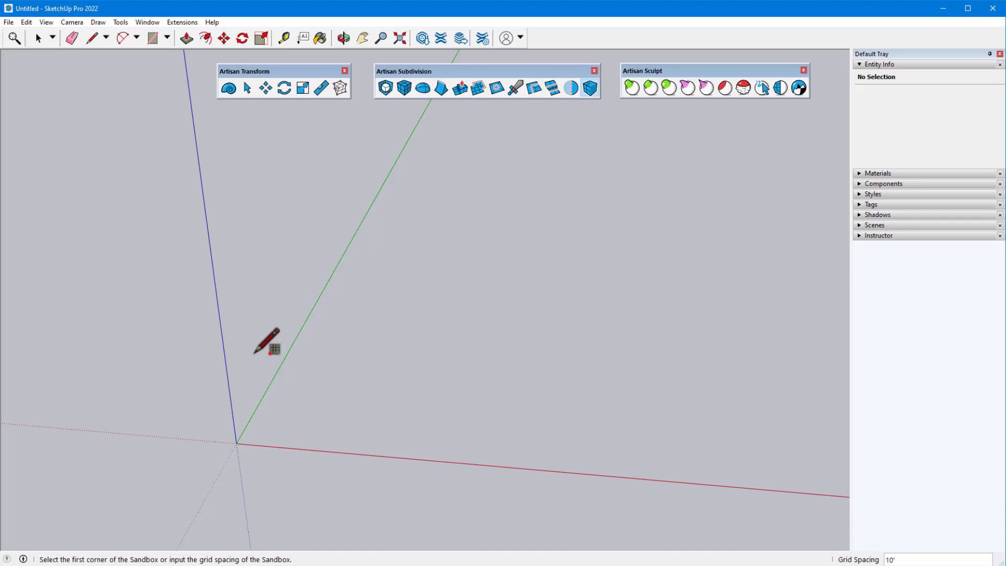
{"action": "left_click", "coordinate": [237, 443]}
{"action": "left_click", "coordinate": [373, 205]}
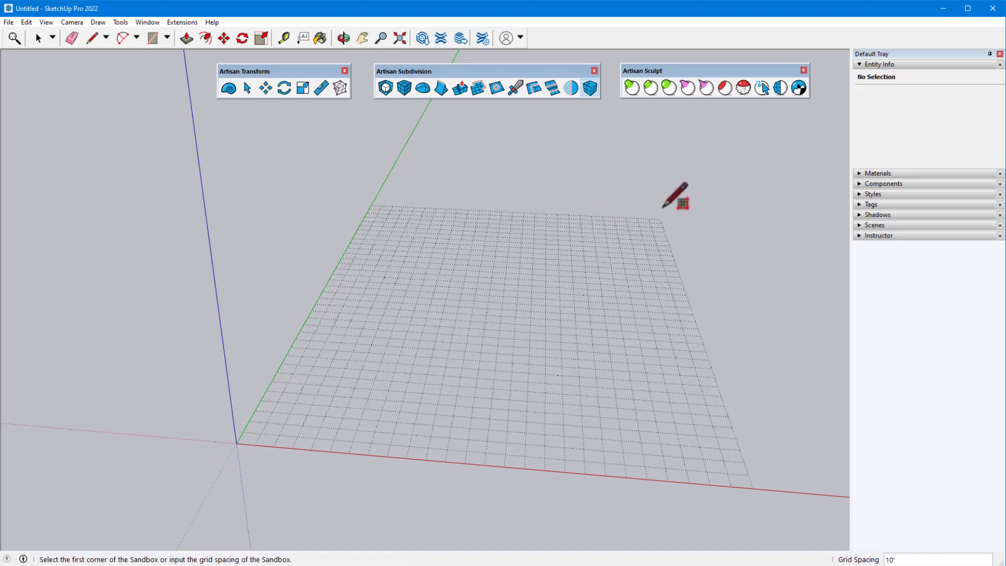
{"action": "left_click", "coordinate": [661, 212]}
{"action": "left_click", "coordinate": [46, 22]}
{"action": "left_click", "coordinate": [62, 63]}
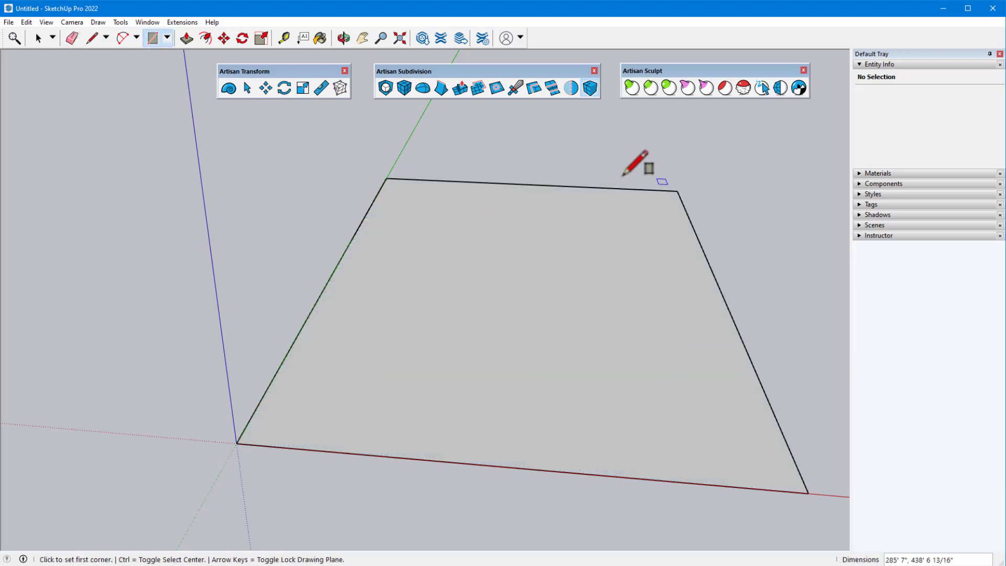
Subdivide the rectangle face into a 64-face mesh with Artisan, then start the Sculpt brush.
{"action": "key", "text": "ctrl+a"}
{"action": "left_click", "coordinate": [404, 88]}
{"action": "left_click", "coordinate": [404, 88]}
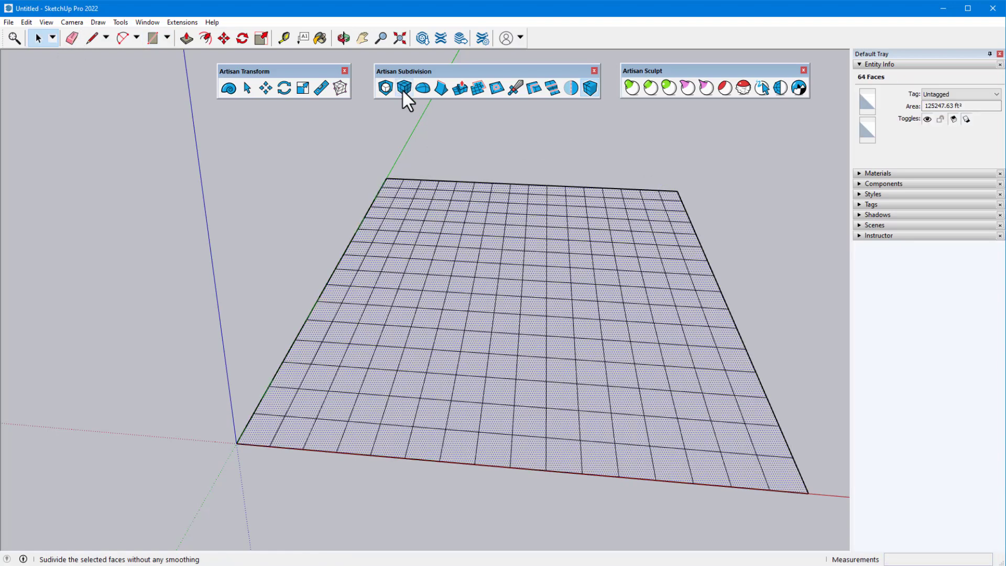
{"action": "left_click", "coordinate": [559, 113]}
{"action": "left_click", "coordinate": [630, 91]}
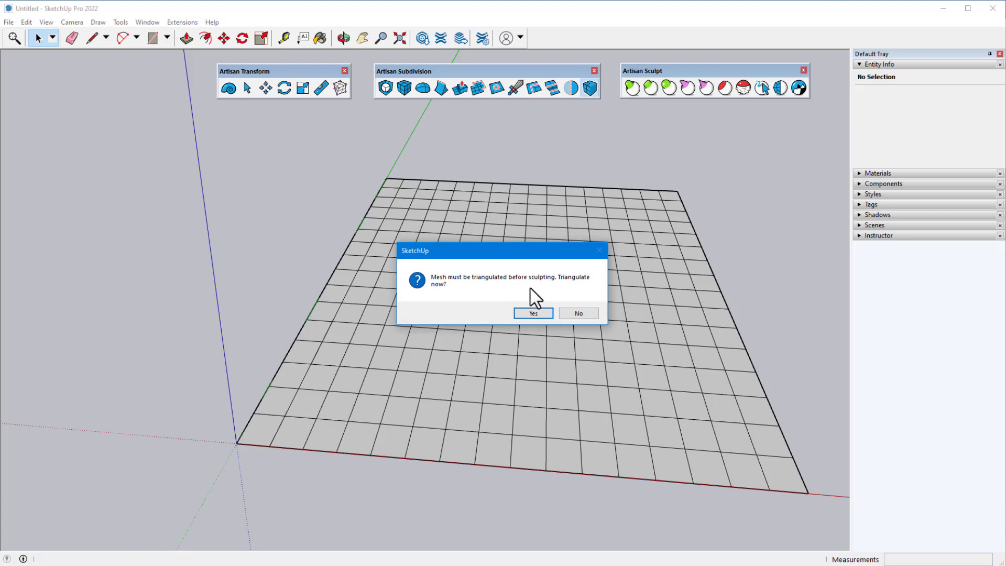
Accept triangulating the mesh and list the brush types in Brush Settings.
{"action": "left_click", "coordinate": [532, 314]}
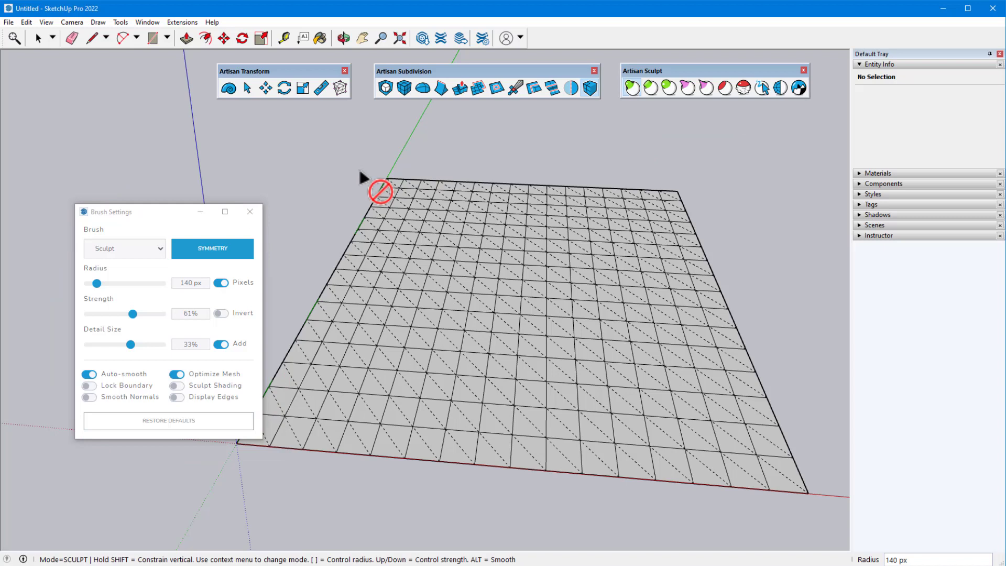
{"action": "left_click", "coordinate": [161, 249]}
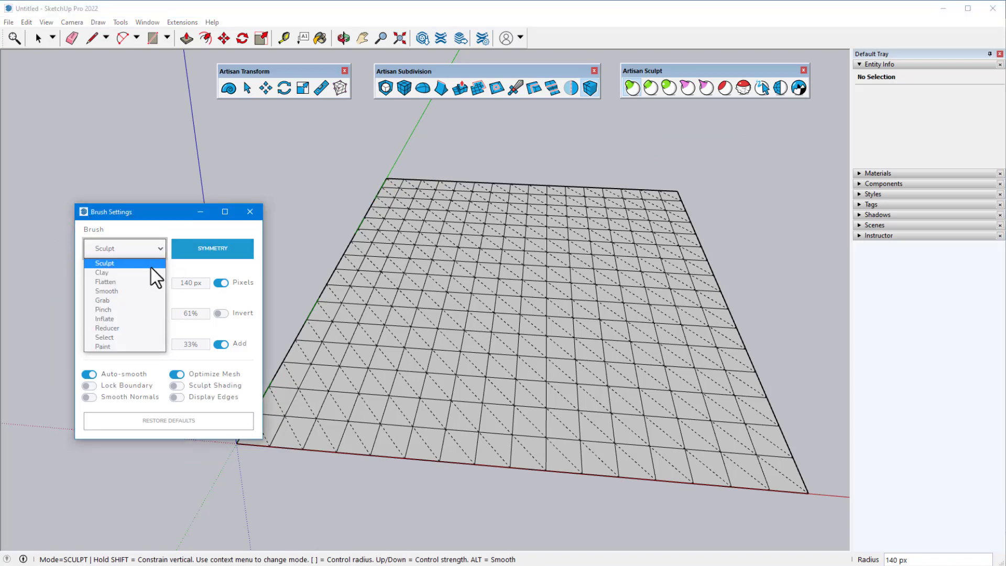
Keep the Sculpt brush and widen its radius to 214 px.
{"action": "left_click", "coordinate": [151, 268]}
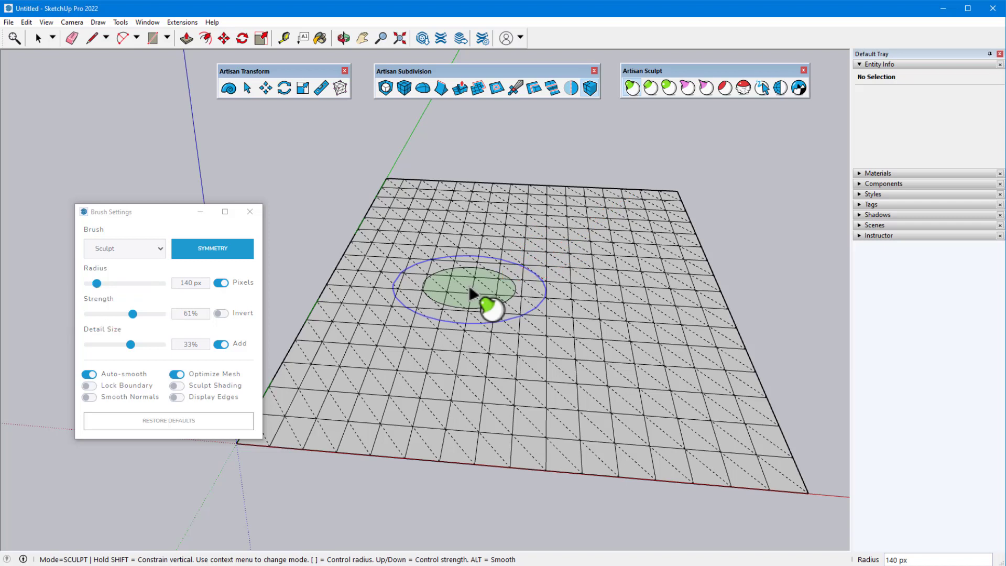
{"action": "key", "text": "bracketleft"}
{"action": "key", "text": "bracketleft"}
{"action": "key", "text": "bracketleft"}
{"action": "key", "text": "bracketleft"}
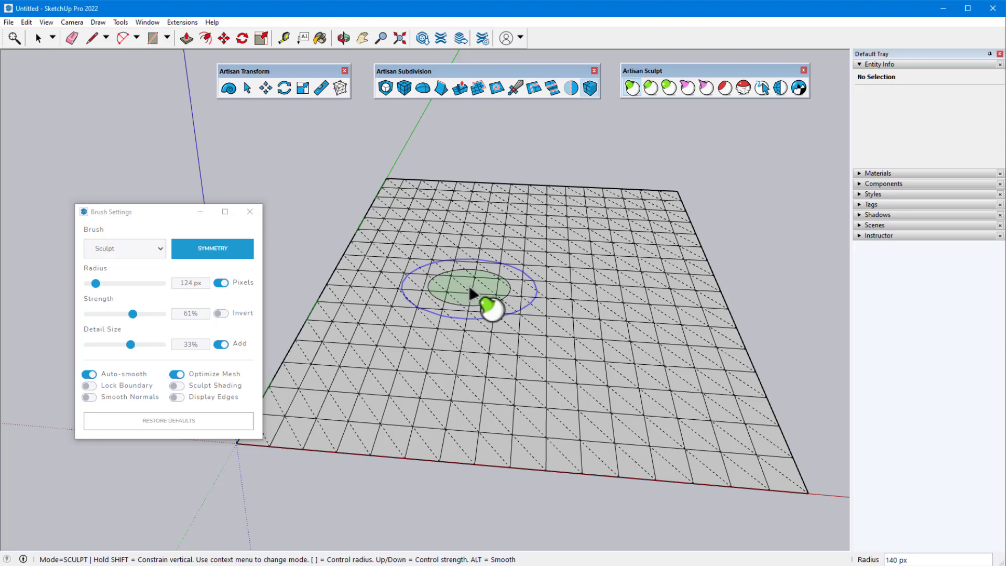
{"action": "key", "text": "bracketright"}
{"action": "key", "text": "bracketright"}
{"action": "key", "text": "bracketright"}
{"action": "key", "text": "bracketright"}
{"action": "key", "text": "bracketright"}
{"action": "key", "text": "bracketright"}
{"action": "key", "text": "bracketright"}
{"action": "key", "text": "bracketright"}
{"action": "key", "text": "bracketright"}
{"action": "key", "text": "bracketright"}
{"action": "key", "text": "bracketright"}
{"action": "key", "text": "bracketright"}
{"action": "key", "text": "bracketright"}
{"action": "key", "text": "bracketright"}
{"action": "key", "text": "bracketright"}
{"action": "key", "text": "bracketright"}
{"action": "key", "text": "bracketleft"}
{"action": "key", "text": "bracketleft"}
{"action": "key", "text": "bracketleft"}
{"action": "key", "text": "bracketleft"}
{"action": "key", "text": "bracketleft"}
{"action": "key", "text": "bracketleft"}
{"action": "key", "text": "bracketleft"}
{"action": "key", "text": "bracketleft"}
{"action": "key", "text": "bracketleft"}
{"action": "key", "text": "bracketleft"}
{"action": "key", "text": "bracketleft"}
{"action": "key", "text": "bracketleft"}
{"action": "key", "text": "bracketleft"}
{"action": "key", "text": "bracketleft"}
{"action": "key", "text": "bracketleft"}
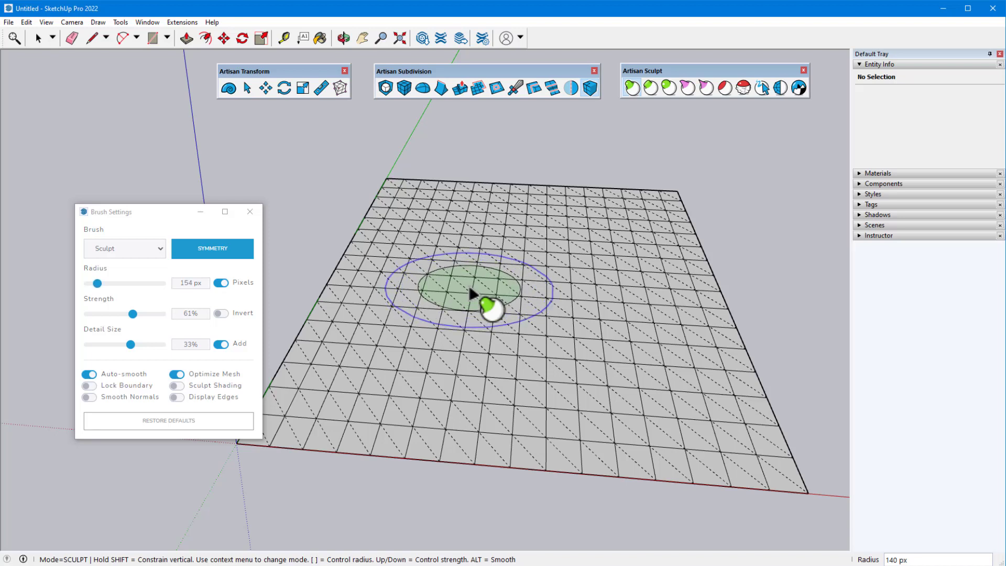
{"action": "left_click", "coordinate": [97, 284]}
{"action": "left_click_drag", "start_coordinate": [97, 285], "coordinate": [101, 286]}
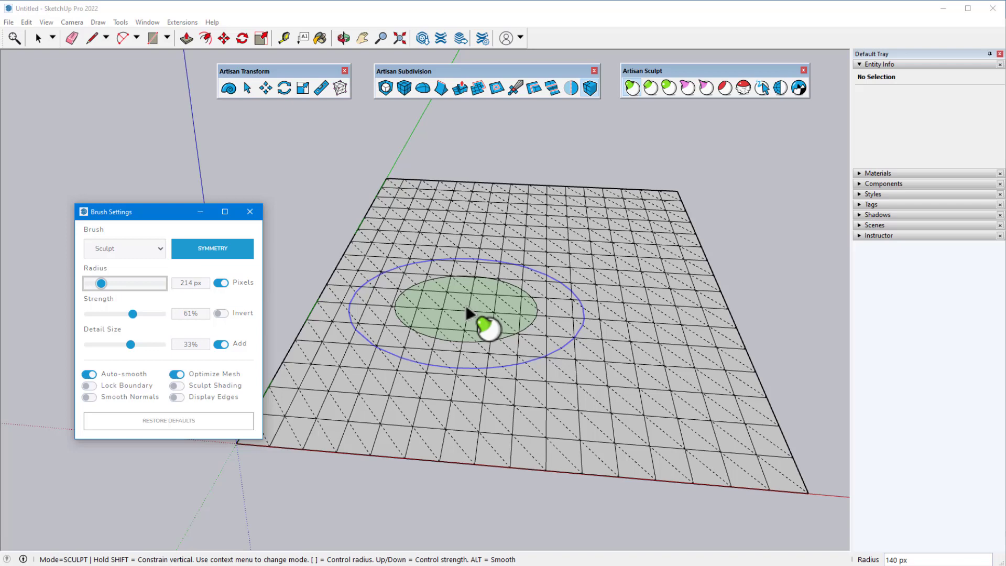
Switch the brush radius from pixels to model units, about 78' 5 7/16".
{"action": "scroll", "coordinate": [468, 285], "scroll_direction": "down", "scroll_amount": 4}
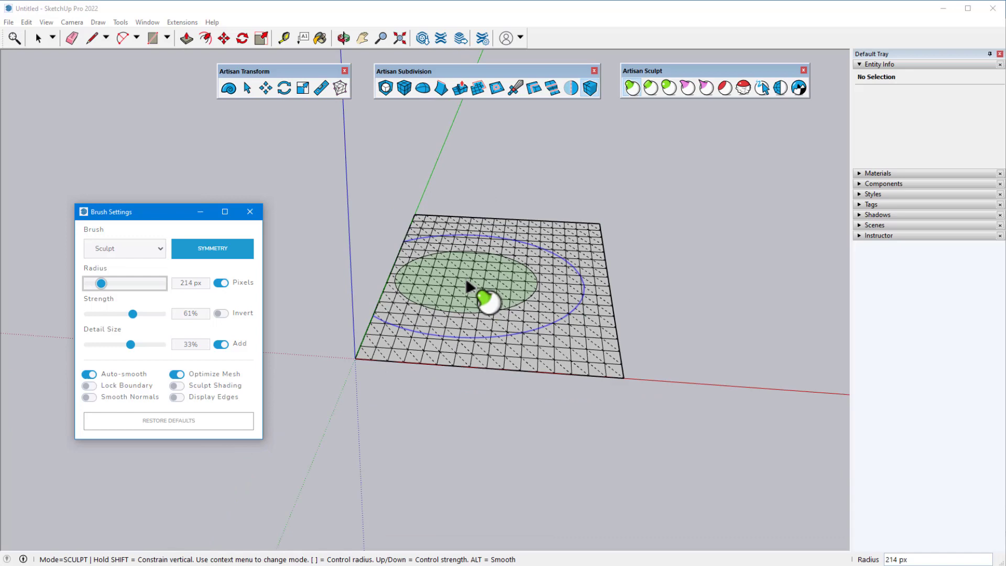
{"action": "scroll", "coordinate": [465, 278], "scroll_direction": "up", "scroll_amount": 3}
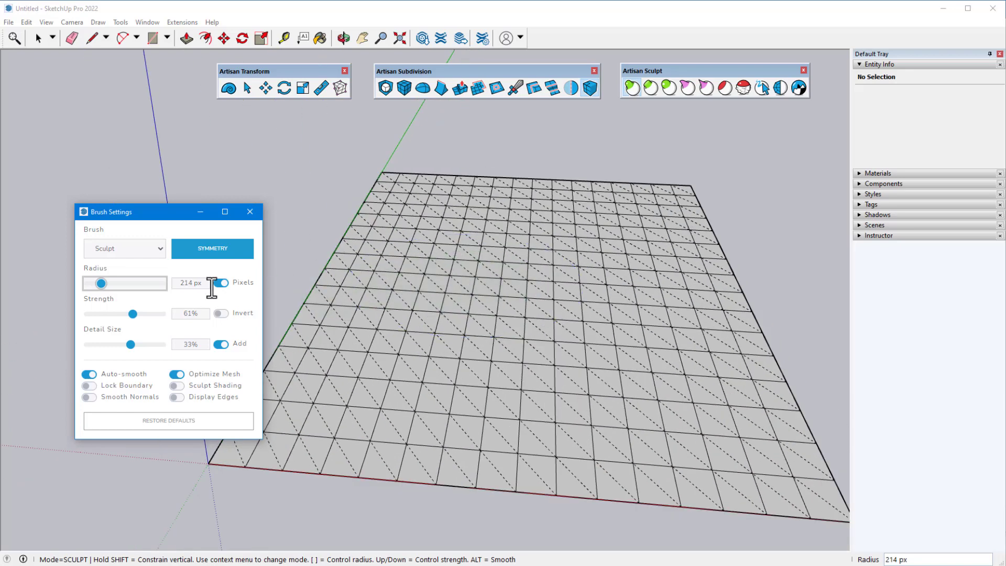
{"action": "left_click", "coordinate": [221, 283]}
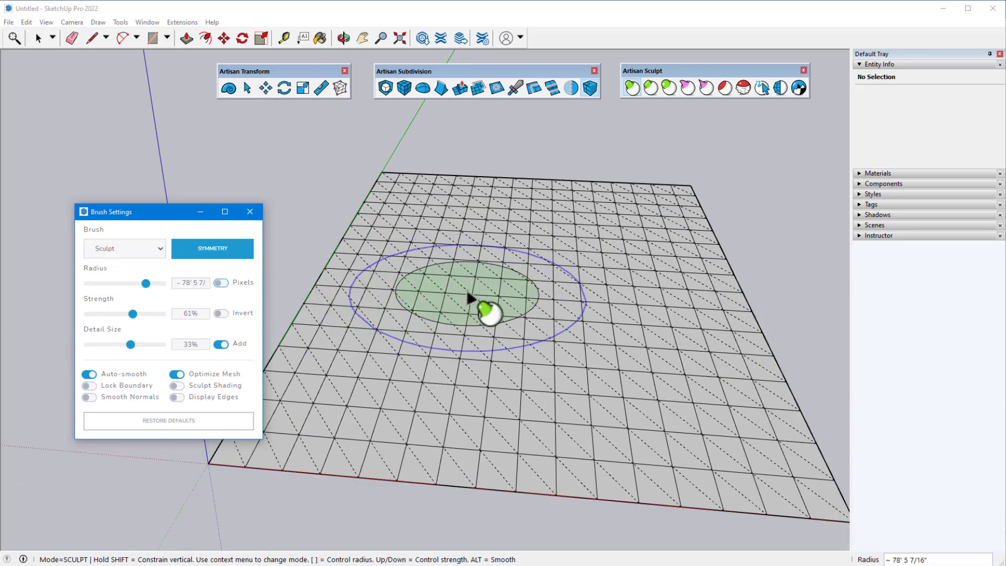
{"action": "scroll", "coordinate": [470, 298], "scroll_direction": "down", "scroll_amount": 3}
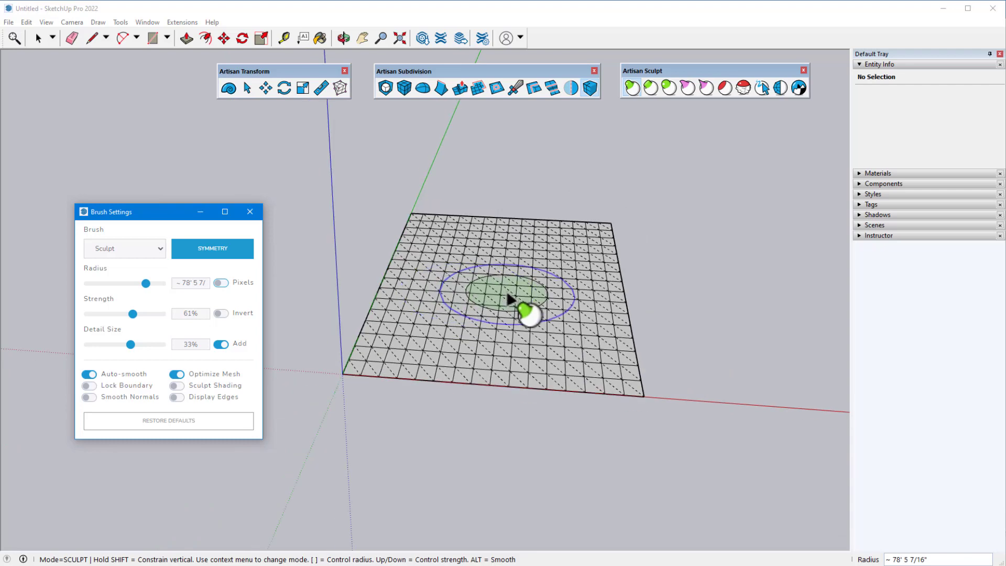
{"action": "scroll", "coordinate": [507, 298], "scroll_direction": "up", "scroll_amount": 1}
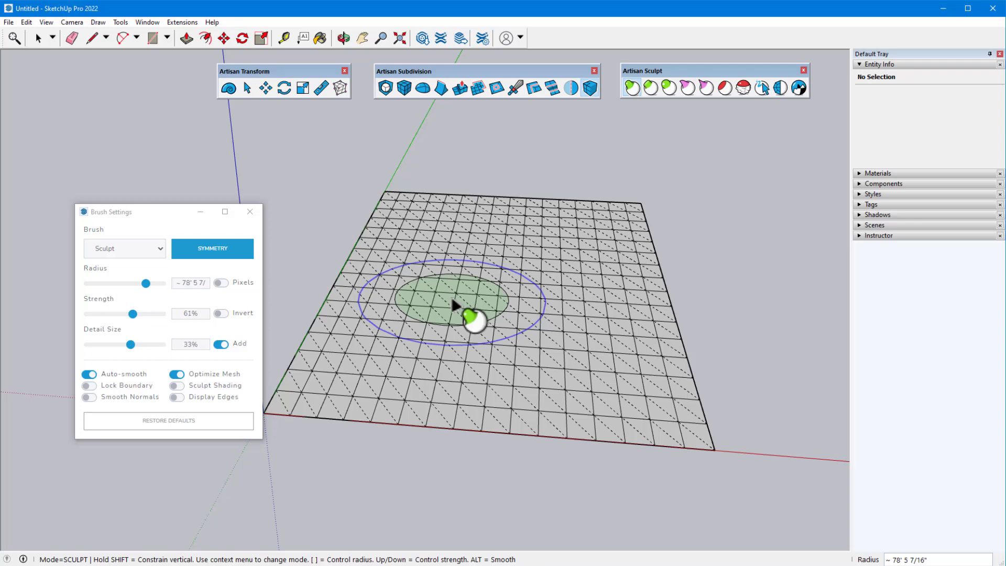
Lower the brush strength from 61%, entering 30 in the Strength box.
{"action": "key", "text": "Down"}
{"action": "key", "text": "Down"}
{"action": "key", "text": "Down"}
{"action": "key", "text": "Down"}
{"action": "key", "text": "Down"}
{"action": "key", "text": "Down"}
{"action": "key", "text": "Down"}
{"action": "key", "text": "Down"}
{"action": "key", "text": "Down"}
{"action": "key", "text": "Down"}
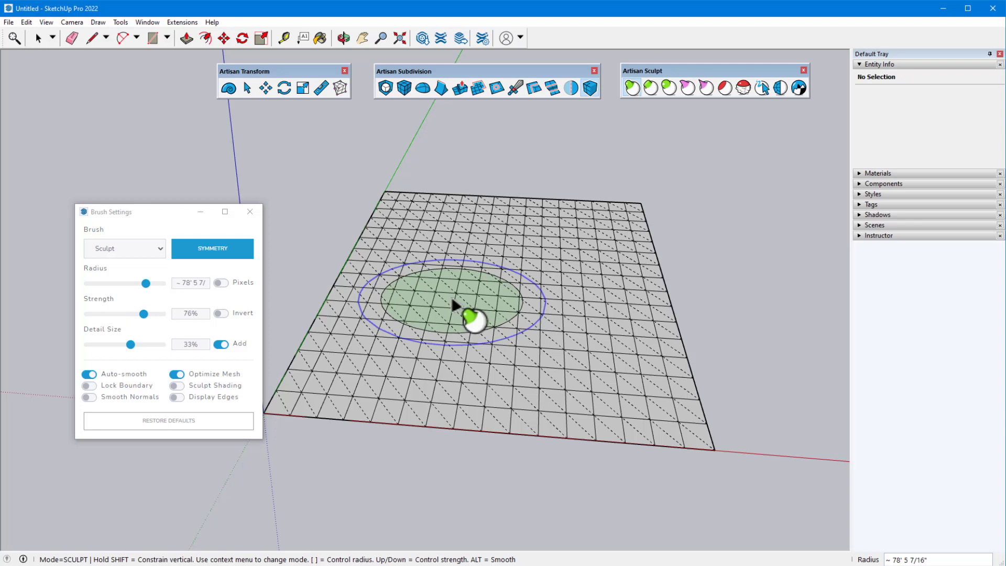
{"action": "key", "text": "Up"}
{"action": "key", "text": "Up"}
{"action": "key", "text": "Up"}
{"action": "key", "text": "Up"}
{"action": "key", "text": "Up"}
{"action": "key", "text": "Up"}
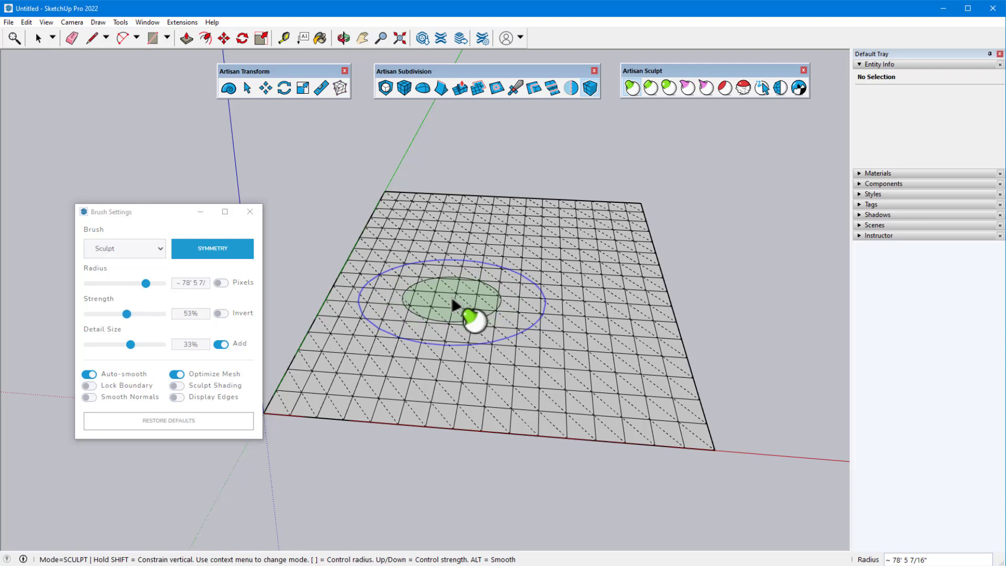
{"action": "key", "text": "Down"}
{"action": "key", "text": "Down"}
{"action": "key", "text": "Down"}
{"action": "key", "text": "Down"}
{"action": "key", "text": "Down"}
{"action": "key", "text": "Down"}
{"action": "key", "text": "Down"}
{"action": "key", "text": "Down"}
{"action": "key", "text": "Down"}
{"action": "key", "text": "Down"}
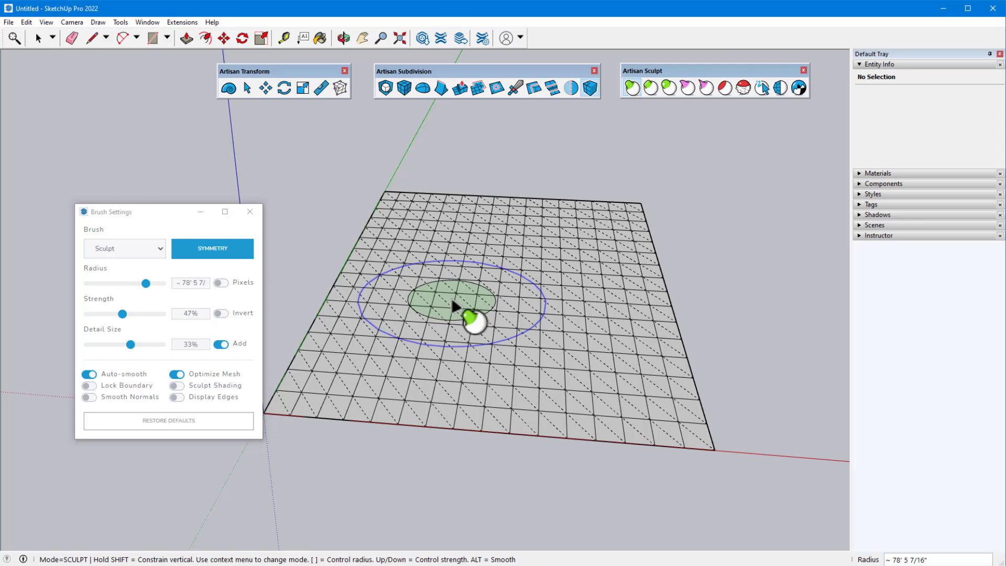
{"action": "left_click", "coordinate": [184, 313]}
{"action": "type", "text": "30"}
{"action": "key", "text": "Return"}
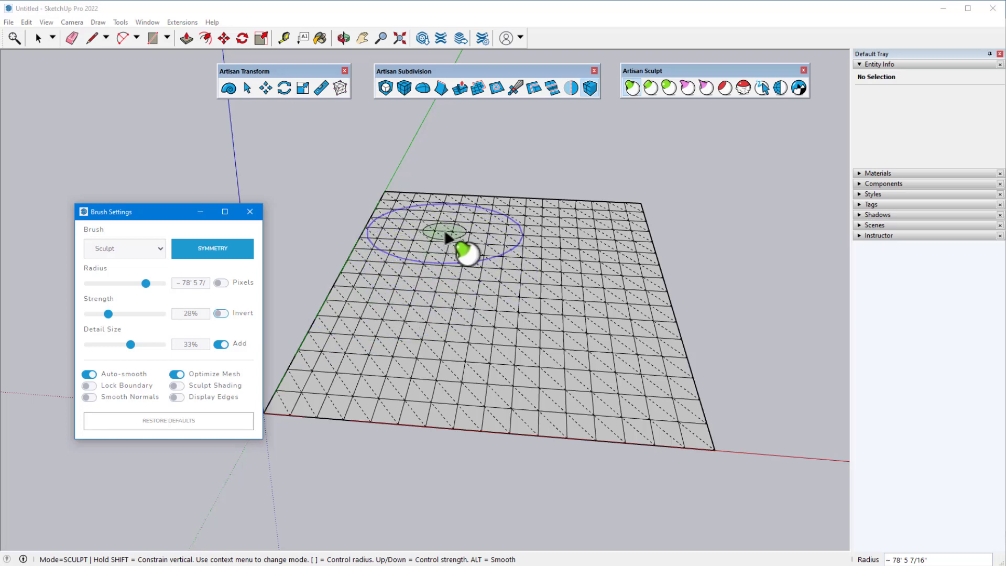
Raise a gentle bump at the back, then a large front-right mound at 80% strength.
{"action": "left_click_drag", "start_coordinate": [447, 238], "coordinate": [455, 262]}
{"action": "mouse_move", "coordinate": [456, 263]}
{"action": "middle_mouse_down"}
{"action": "mouse_move", "coordinate": [472, 227]}
{"action": "mouse_move", "coordinate": [495, 238]}
{"action": "middle_mouse_up"}
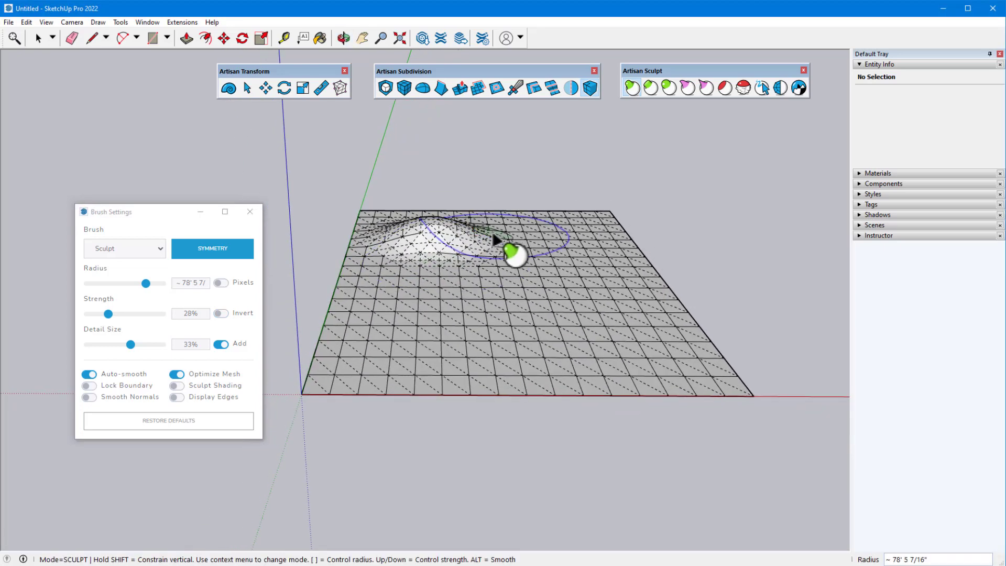
{"action": "left_click", "coordinate": [147, 314]}
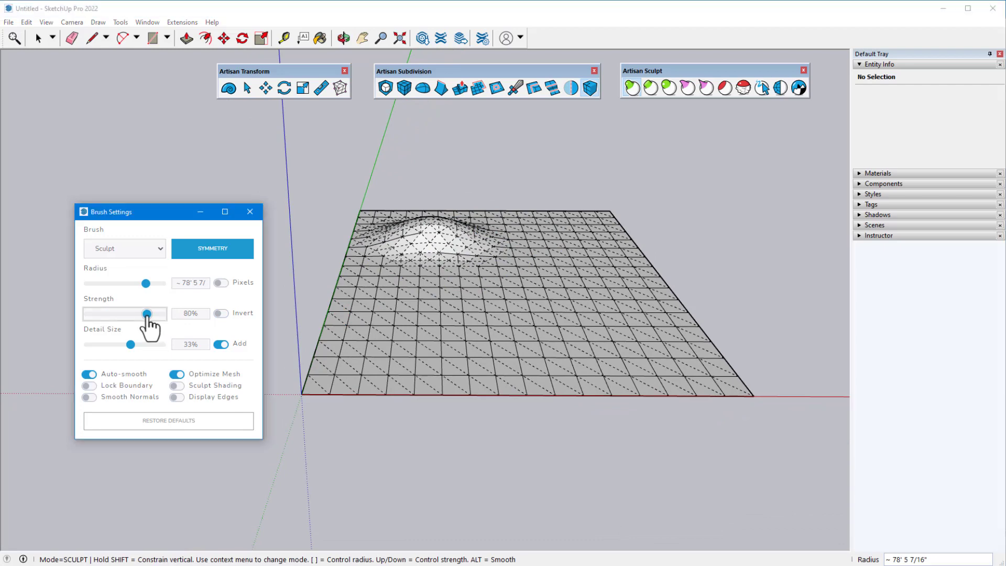
{"action": "left_click", "coordinate": [578, 345]}
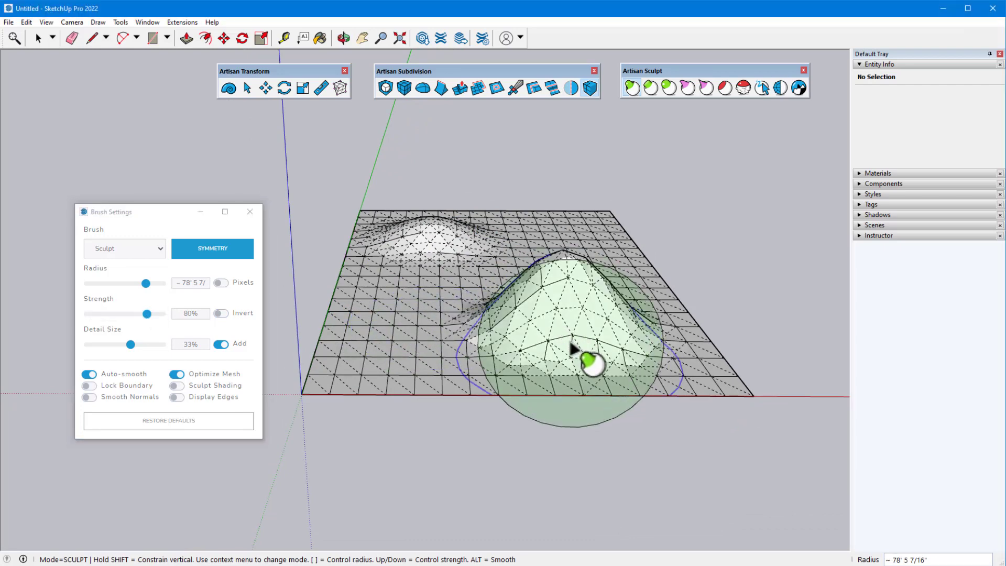
{"action": "middle_click_drag", "start_coordinate": [575, 348], "coordinate": [650, 321]}
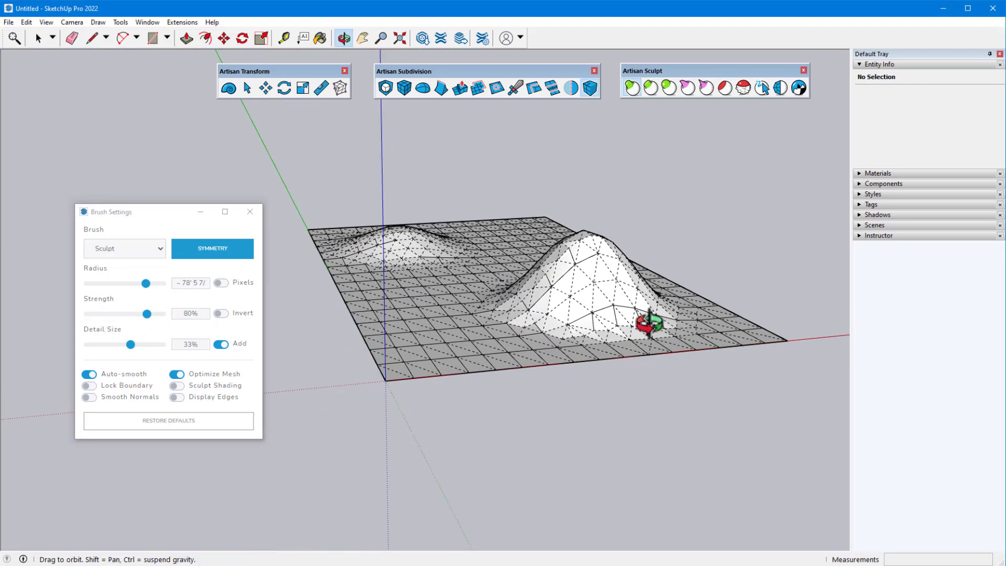
At 30% strength, add a middle mound, a top ridge, a taller right peak and a front-left swell.
{"action": "left_click", "coordinate": [109, 313]}
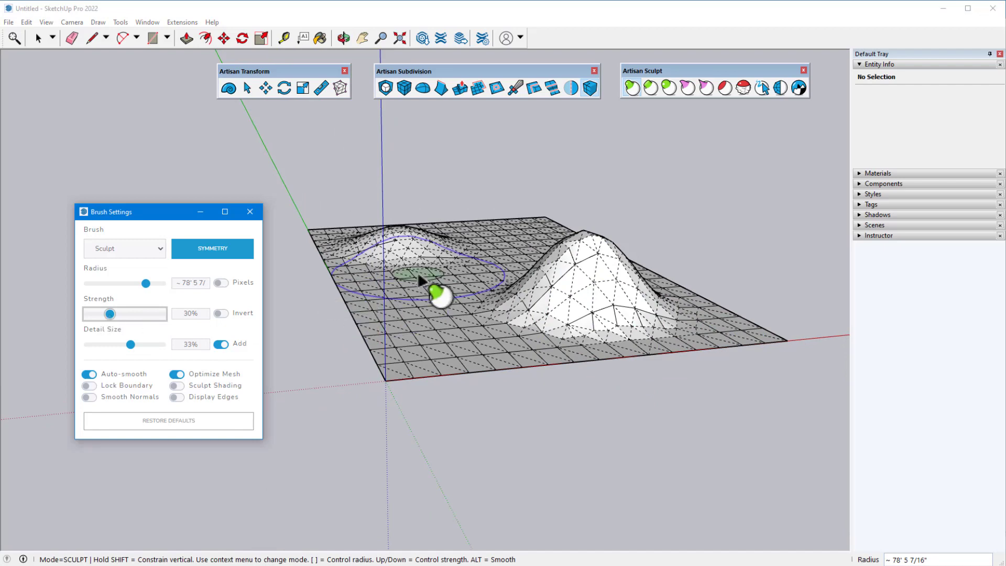
{"action": "left_click_drag", "start_coordinate": [419, 274], "coordinate": [440, 283]}
{"action": "middle_click_drag", "start_coordinate": [441, 283], "coordinate": [440, 337]}
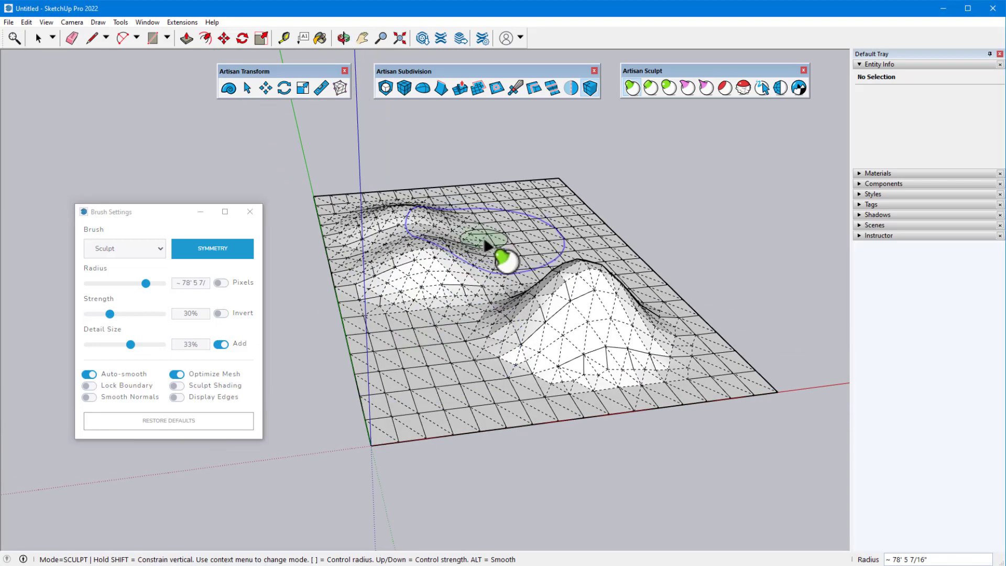
{"action": "mouse_move", "coordinate": [485, 242]}
{"action": "left_mouse_down"}
{"action": "mouse_move", "coordinate": [504, 250]}
{"action": "mouse_move", "coordinate": [517, 278]}
{"action": "mouse_move", "coordinate": [555, 297]}
{"action": "mouse_move", "coordinate": [514, 299]}
{"action": "mouse_move", "coordinate": [510, 309]}
{"action": "mouse_move", "coordinate": [460, 278]}
{"action": "left_mouse_up"}
{"action": "mouse_move", "coordinate": [461, 278]}
{"action": "middle_mouse_down"}
{"action": "mouse_move", "coordinate": [476, 298]}
{"action": "mouse_move", "coordinate": [461, 285]}
{"action": "middle_mouse_up"}
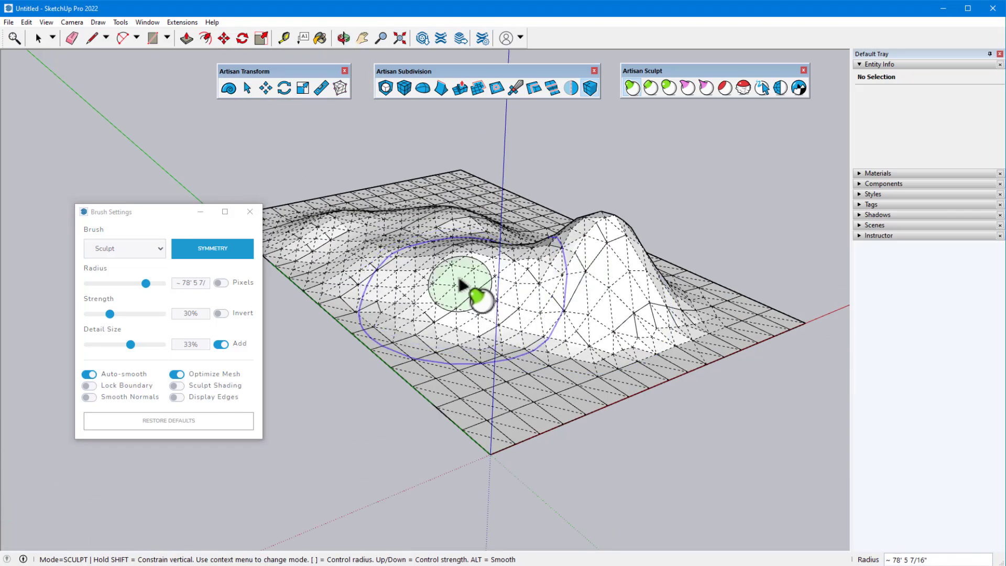
{"action": "mouse_move", "coordinate": [462, 285]}
{"action": "left_mouse_down"}
{"action": "mouse_move", "coordinate": [390, 280]}
{"action": "mouse_move", "coordinate": [462, 211]}
{"action": "mouse_move", "coordinate": [406, 215]}
{"action": "left_mouse_up"}
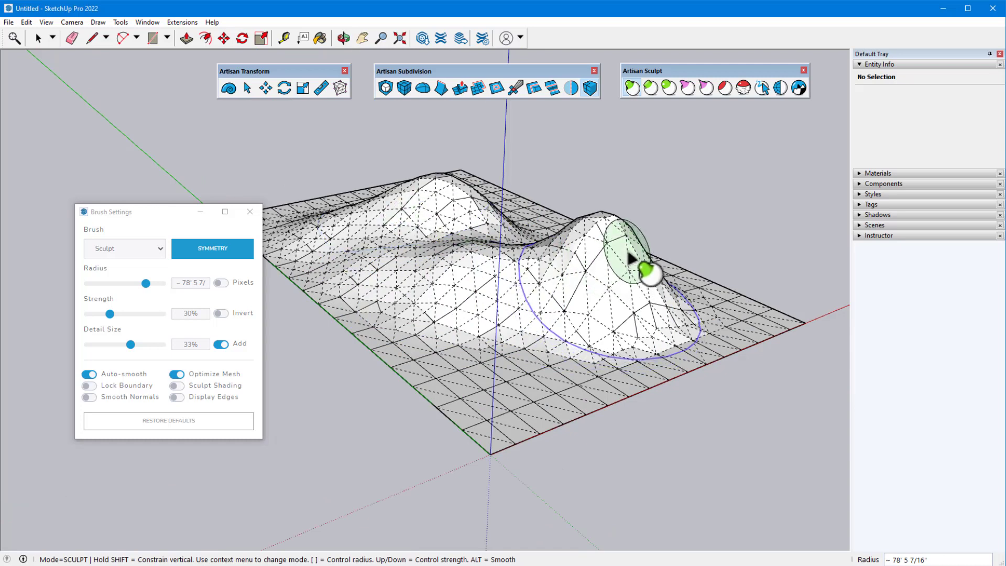
{"action": "left_click_drag", "start_coordinate": [629, 258], "coordinate": [629, 258]}
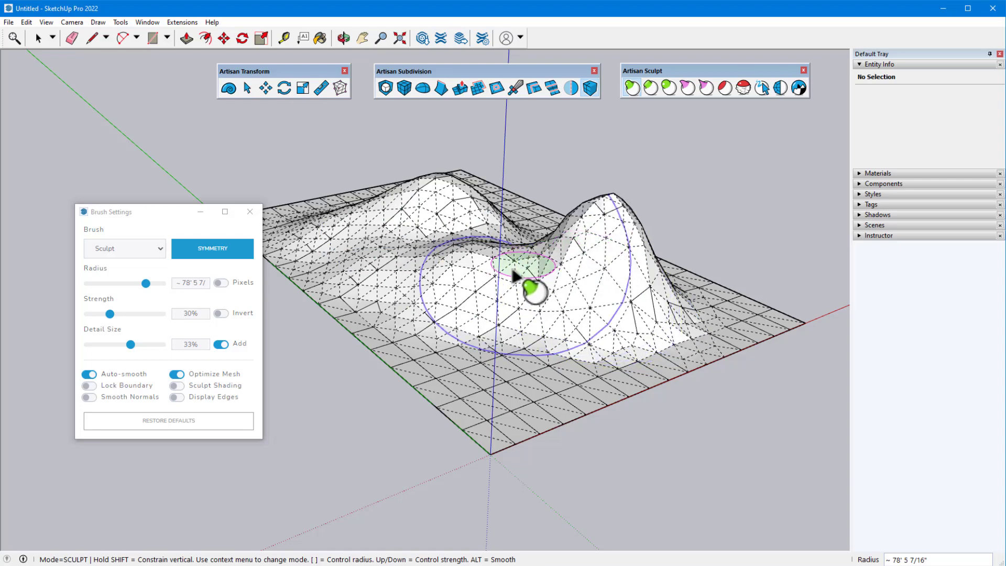
{"action": "mouse_move", "coordinate": [498, 355]}
{"action": "left_mouse_down"}
{"action": "mouse_move", "coordinate": [498, 342]}
{"action": "mouse_move", "coordinate": [477, 337]}
{"action": "mouse_move", "coordinate": [428, 294]}
{"action": "left_mouse_up"}
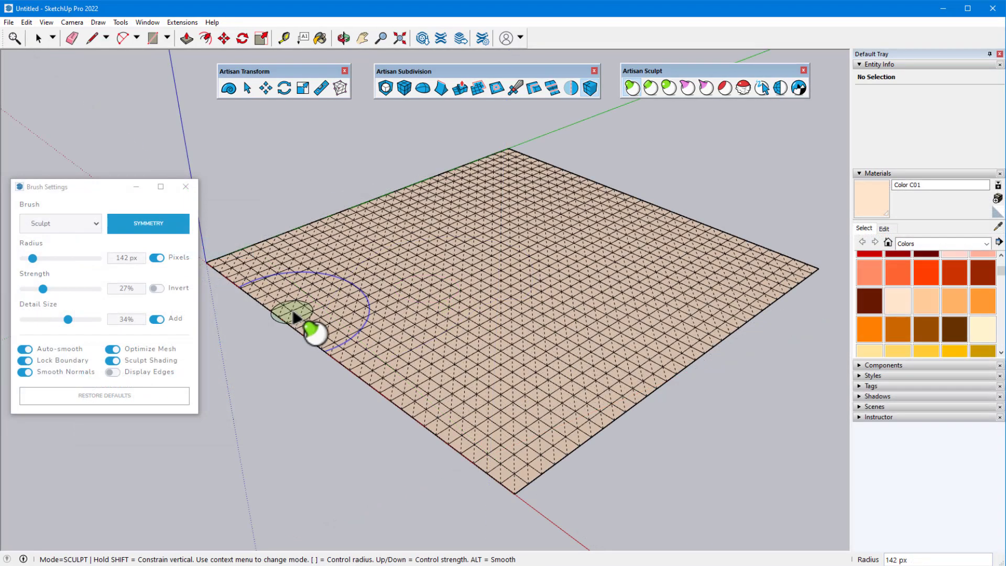
Raise a central hill on the tan terrain and join it to a ridge reaching the back right edge.
{"action": "mouse_move", "coordinate": [293, 315]}
{"action": "left_mouse_down"}
{"action": "mouse_move", "coordinate": [392, 249]}
{"action": "mouse_move", "coordinate": [454, 274]}
{"action": "mouse_move", "coordinate": [522, 264]}
{"action": "mouse_move", "coordinate": [588, 207]}
{"action": "mouse_move", "coordinate": [667, 211]}
{"action": "mouse_move", "coordinate": [449, 289]}
{"action": "mouse_move", "coordinate": [402, 320]}
{"action": "mouse_move", "coordinate": [444, 291]}
{"action": "mouse_move", "coordinate": [532, 264]}
{"action": "mouse_move", "coordinate": [573, 233]}
{"action": "mouse_move", "coordinate": [654, 211]}
{"action": "mouse_move", "coordinate": [704, 223]}
{"action": "mouse_move", "coordinate": [381, 251]}
{"action": "mouse_move", "coordinate": [485, 271]}
{"action": "mouse_move", "coordinate": [528, 236]}
{"action": "mouse_move", "coordinate": [625, 201]}
{"action": "left_mouse_up"}
{"action": "mouse_move", "coordinate": [625, 202]}
{"action": "middle_mouse_down"}
{"action": "mouse_move", "coordinate": [443, 249]}
{"action": "mouse_move", "coordinate": [529, 283]}
{"action": "middle_mouse_up"}
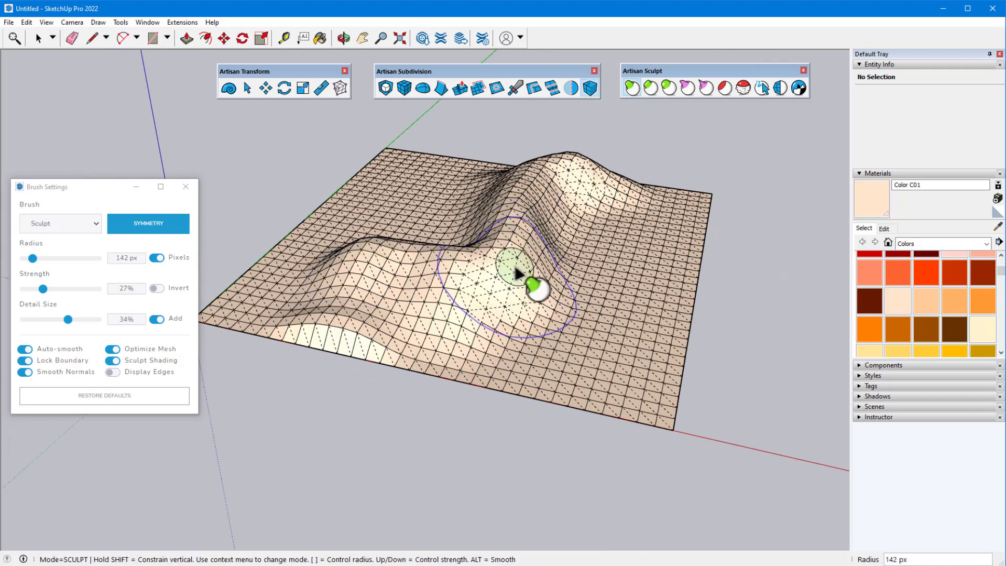
{"action": "mouse_move", "coordinate": [561, 215]}
{"action": "left_mouse_down"}
{"action": "mouse_move", "coordinate": [599, 183]}
{"action": "mouse_move", "coordinate": [681, 184]}
{"action": "left_mouse_up"}
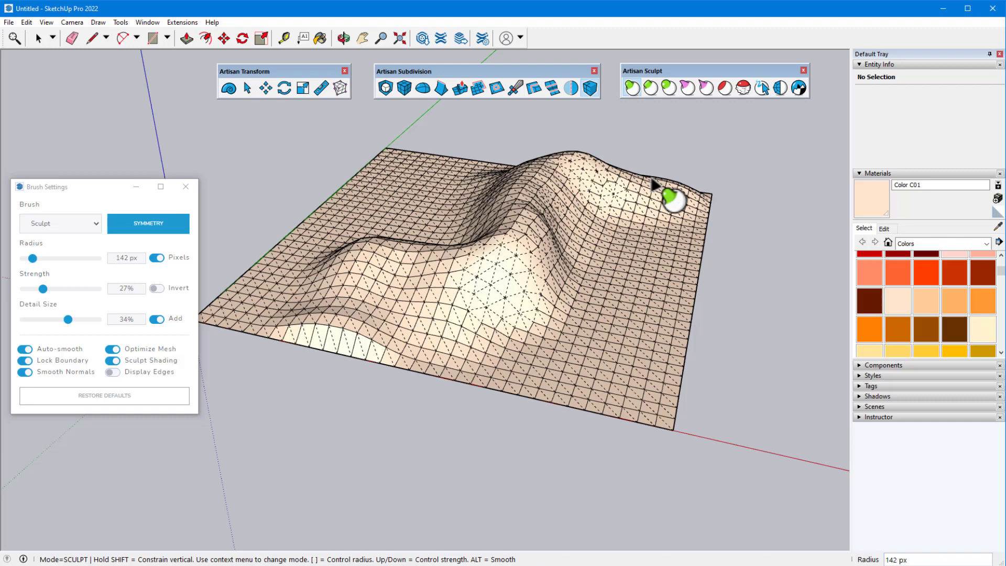
{"action": "mouse_move", "coordinate": [652, 183]}
{"action": "left_mouse_down"}
{"action": "mouse_move", "coordinate": [596, 197]}
{"action": "mouse_move", "coordinate": [516, 266]}
{"action": "mouse_move", "coordinate": [424, 296]}
{"action": "left_mouse_up"}
{"action": "middle_click_drag", "start_coordinate": [425, 297], "coordinate": [477, 288]}
{"action": "mouse_move", "coordinate": [494, 322]}
{"action": "left_mouse_down"}
{"action": "mouse_move", "coordinate": [604, 297]}
{"action": "mouse_move", "coordinate": [651, 315]}
{"action": "mouse_move", "coordinate": [696, 292]}
{"action": "left_mouse_up"}
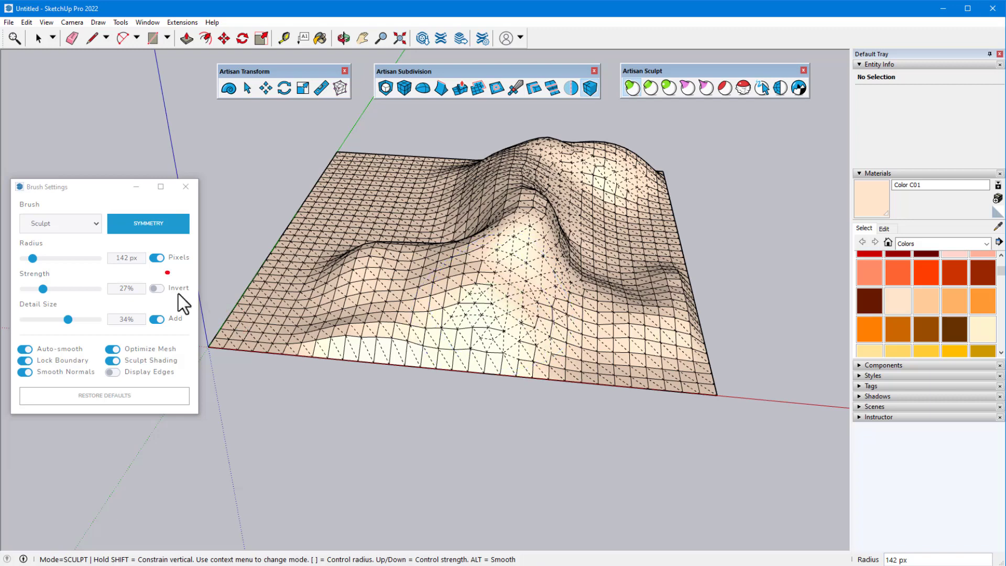
With Invert on, carve a trough across the left slope, then reshape the right bump.
{"action": "left_click", "coordinate": [156, 287]}
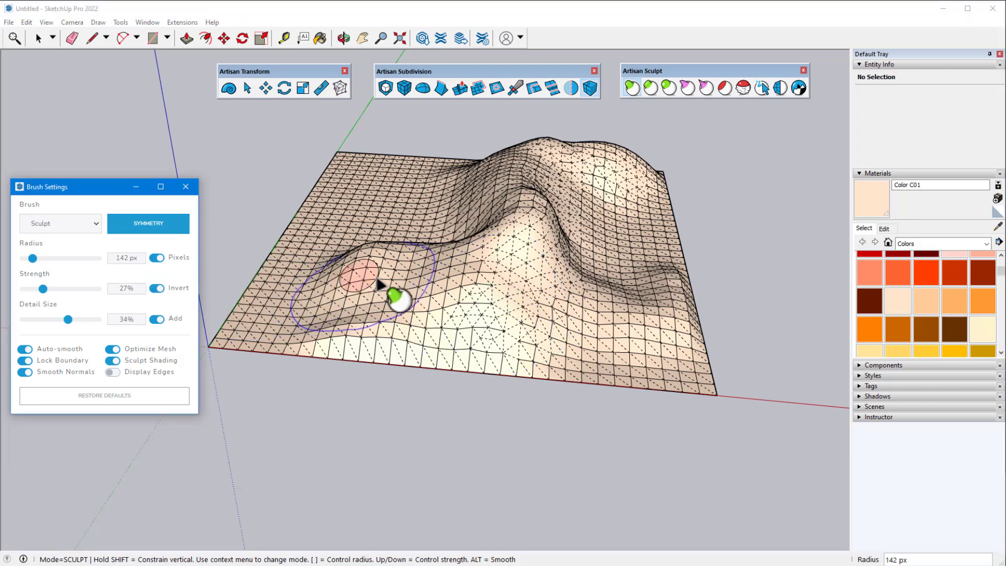
{"action": "mouse_move", "coordinate": [385, 285]}
{"action": "left_mouse_down"}
{"action": "mouse_move", "coordinate": [423, 297]}
{"action": "mouse_move", "coordinate": [592, 297]}
{"action": "mouse_move", "coordinate": [650, 315]}
{"action": "mouse_move", "coordinate": [589, 329]}
{"action": "mouse_move", "coordinate": [323, 305]}
{"action": "mouse_move", "coordinate": [368, 293]}
{"action": "mouse_move", "coordinate": [353, 277]}
{"action": "mouse_move", "coordinate": [442, 305]}
{"action": "mouse_move", "coordinate": [611, 328]}
{"action": "left_mouse_up"}
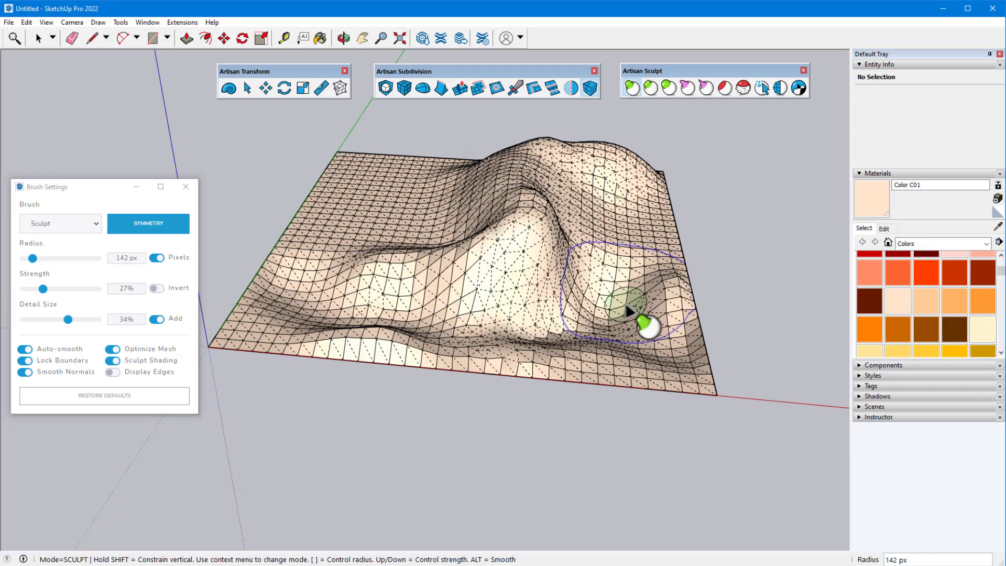
{"action": "mouse_move", "coordinate": [624, 303]}
{"action": "left_mouse_down"}
{"action": "mouse_move", "coordinate": [480, 307]}
{"action": "mouse_move", "coordinate": [283, 286]}
{"action": "left_mouse_up"}
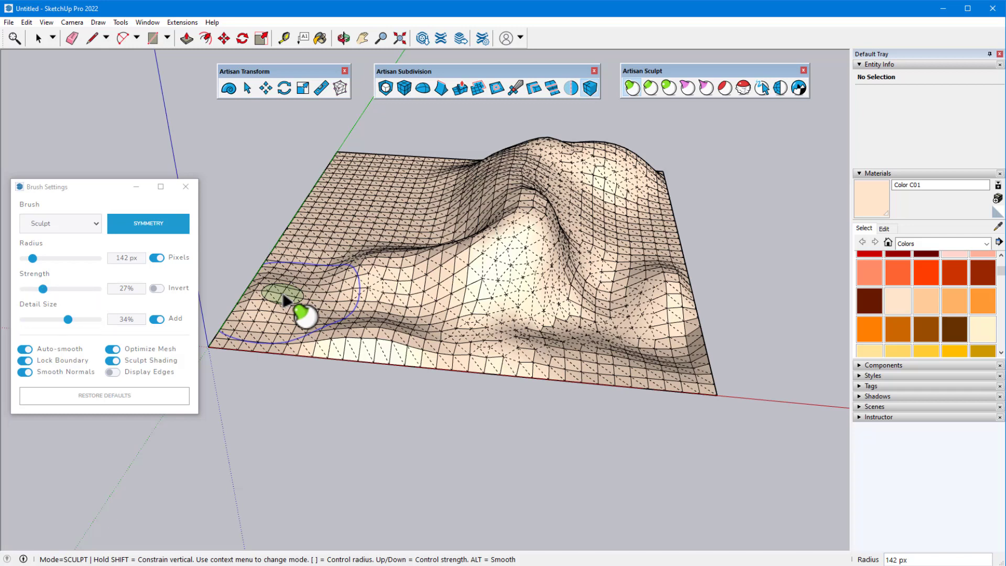
Set Detail Size to 15% and sculpt a finely subdivided ridge along the left side.
{"action": "left_click", "coordinate": [33, 320]}
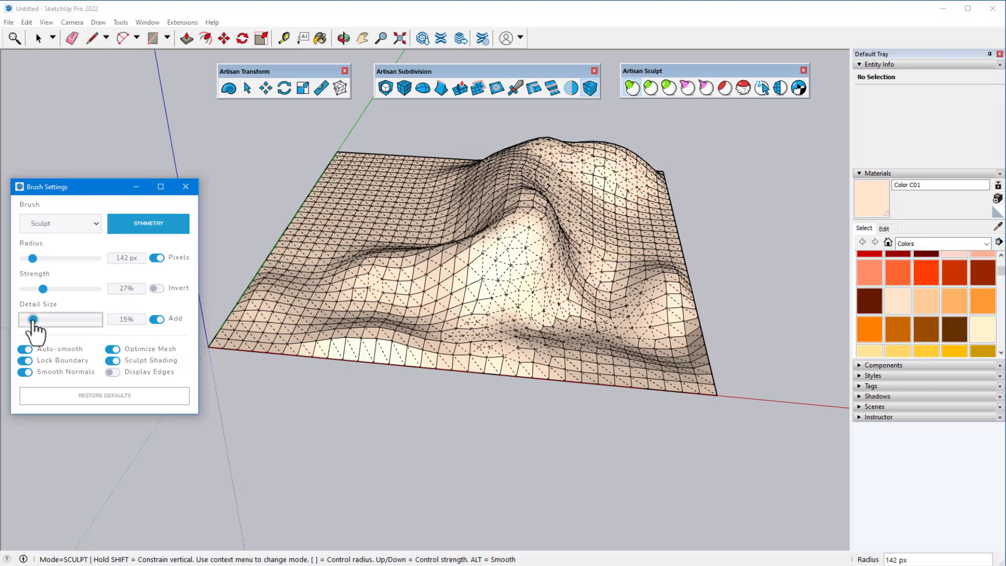
{"action": "mouse_move", "coordinate": [277, 315]}
{"action": "left_mouse_down"}
{"action": "mouse_move", "coordinate": [322, 325]}
{"action": "mouse_move", "coordinate": [318, 293]}
{"action": "mouse_move", "coordinate": [344, 280]}
{"action": "mouse_move", "coordinate": [382, 292]}
{"action": "mouse_move", "coordinate": [434, 283]}
{"action": "mouse_move", "coordinate": [314, 294]}
{"action": "mouse_move", "coordinate": [348, 312]}
{"action": "mouse_move", "coordinate": [363, 277]}
{"action": "mouse_move", "coordinate": [308, 265]}
{"action": "mouse_move", "coordinate": [309, 281]}
{"action": "left_mouse_up"}
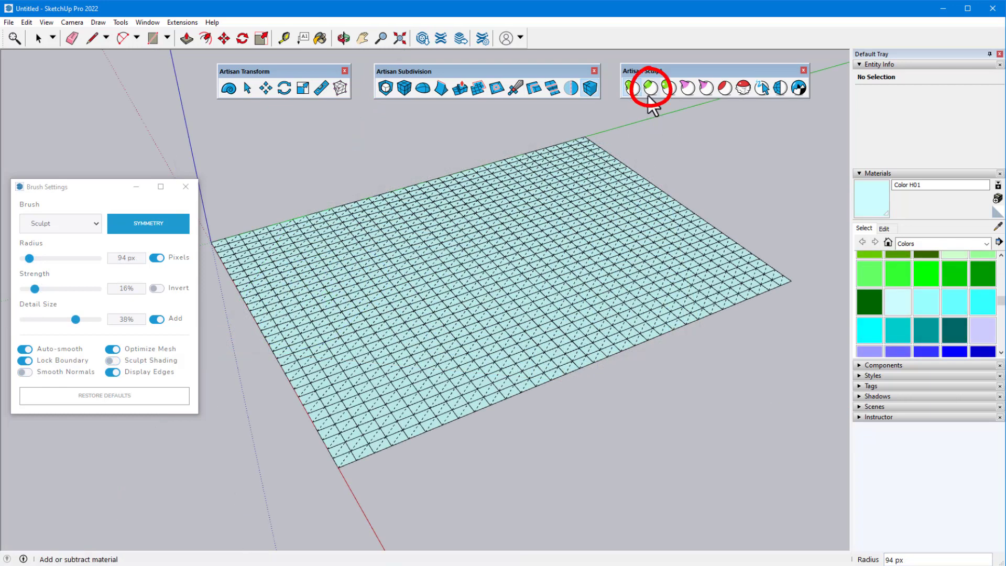
With the Clay brush, draw a wavy ridge across the grid, then a large mound at 27% strength.
{"action": "left_click", "coordinate": [651, 87]}
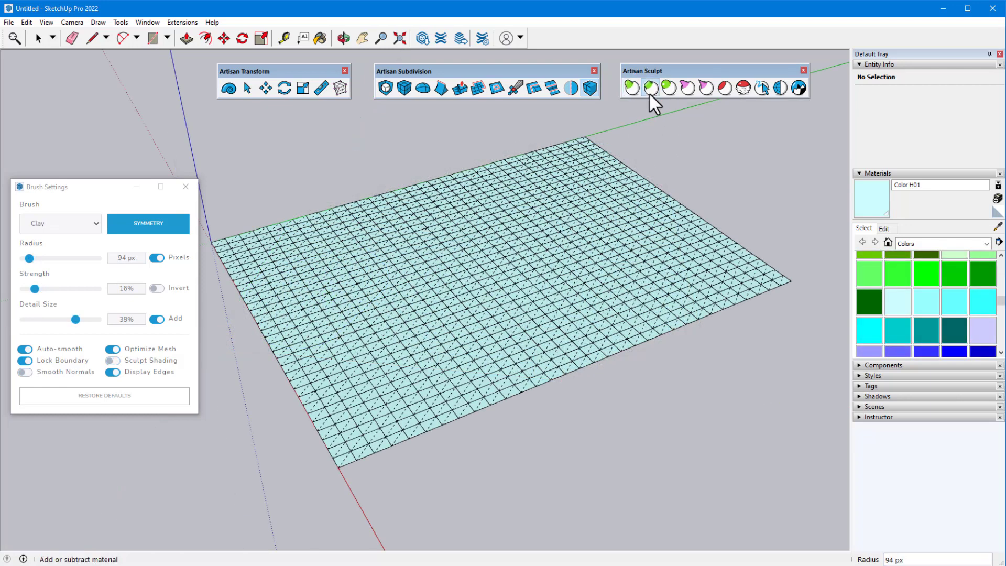
{"action": "mouse_move", "coordinate": [260, 285]}
{"action": "left_mouse_down"}
{"action": "mouse_move", "coordinate": [300, 285]}
{"action": "mouse_move", "coordinate": [370, 252]}
{"action": "mouse_move", "coordinate": [436, 263]}
{"action": "mouse_move", "coordinate": [473, 223]}
{"action": "mouse_move", "coordinate": [532, 206]}
{"action": "mouse_move", "coordinate": [610, 209]}
{"action": "mouse_move", "coordinate": [649, 173]}
{"action": "left_mouse_up"}
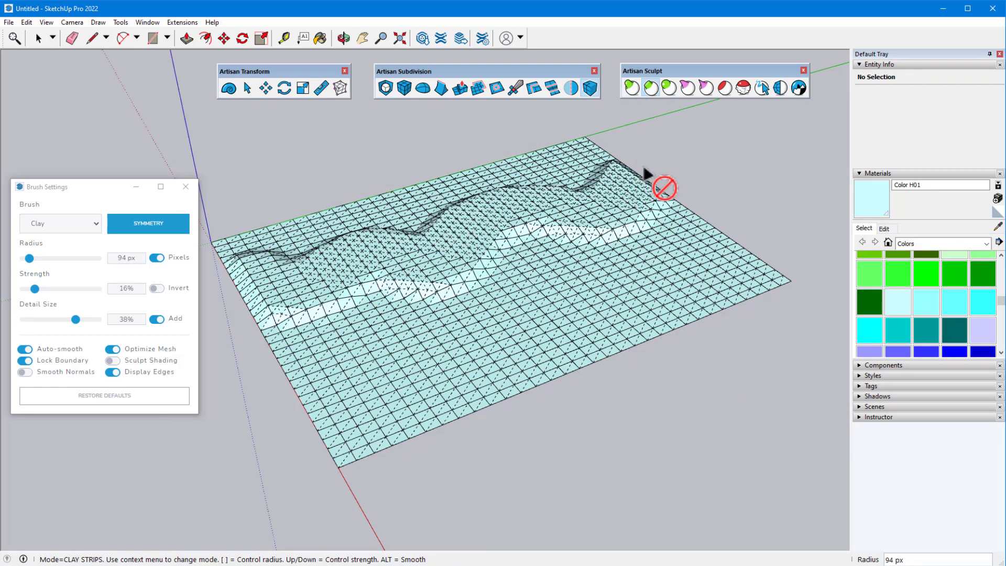
{"action": "key", "text": "Up"}
{"action": "key", "text": "Up"}
{"action": "mouse_move", "coordinate": [469, 223]}
{"action": "left_mouse_down"}
{"action": "mouse_move", "coordinate": [401, 198]}
{"action": "mouse_move", "coordinate": [422, 201]}
{"action": "mouse_move", "coordinate": [446, 241]}
{"action": "mouse_move", "coordinate": [494, 274]}
{"action": "mouse_move", "coordinate": [528, 337]}
{"action": "mouse_move", "coordinate": [570, 363]}
{"action": "mouse_move", "coordinate": [328, 398]}
{"action": "mouse_move", "coordinate": [399, 368]}
{"action": "mouse_move", "coordinate": [445, 368]}
{"action": "mouse_move", "coordinate": [517, 304]}
{"action": "mouse_move", "coordinate": [659, 272]}
{"action": "mouse_move", "coordinate": [722, 239]}
{"action": "left_mouse_up"}
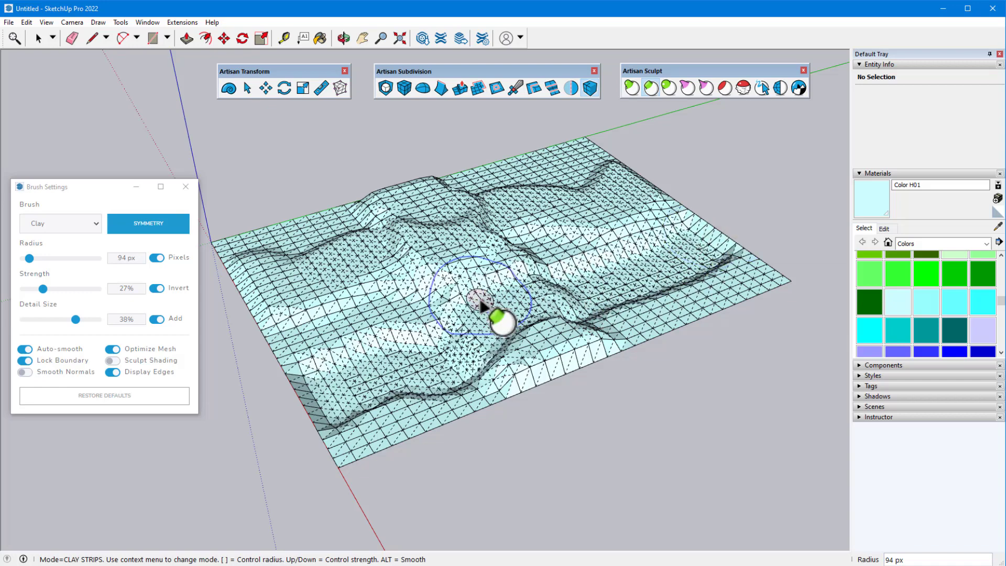
Turn off Display Edges and add a clay ridge across the rear of the terrain.
{"action": "left_click", "coordinate": [113, 373]}
{"action": "left_click", "coordinate": [113, 372]}
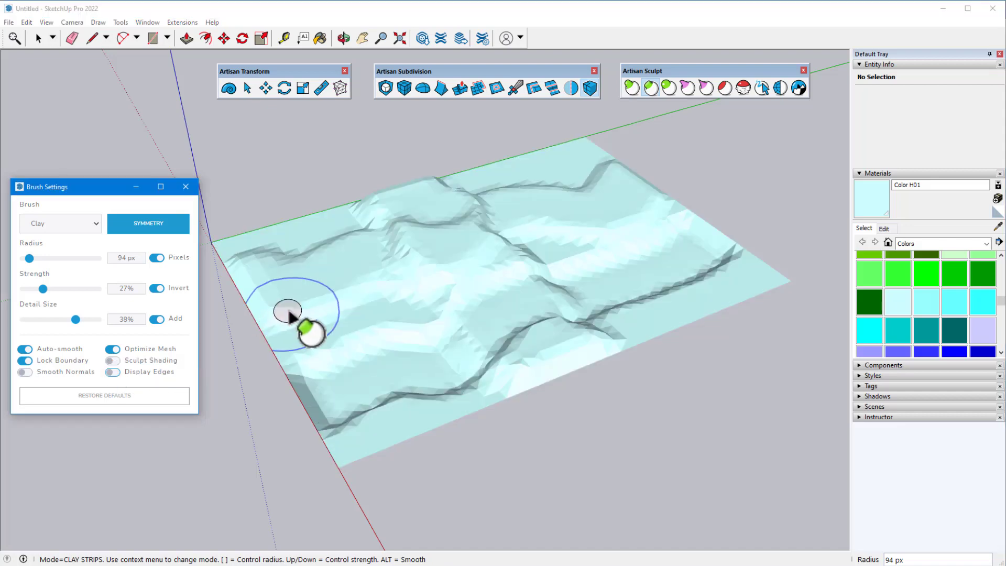
{"action": "mouse_move", "coordinate": [315, 225]}
{"action": "left_mouse_down"}
{"action": "mouse_move", "coordinate": [343, 215]}
{"action": "mouse_move", "coordinate": [431, 259]}
{"action": "mouse_move", "coordinate": [447, 363]}
{"action": "mouse_move", "coordinate": [377, 294]}
{"action": "mouse_move", "coordinate": [335, 218]}
{"action": "mouse_move", "coordinate": [493, 282]}
{"action": "mouse_move", "coordinate": [567, 336]}
{"action": "mouse_move", "coordinate": [540, 225]}
{"action": "mouse_move", "coordinate": [454, 179]}
{"action": "mouse_move", "coordinate": [506, 174]}
{"action": "mouse_move", "coordinate": [447, 265]}
{"action": "mouse_move", "coordinate": [399, 308]}
{"action": "mouse_move", "coordinate": [247, 310]}
{"action": "left_mouse_up"}
Toggle Smooth Normals and Sculpt Shading to compare the terrain's shading.
{"action": "left_click", "coordinate": [24, 372]}
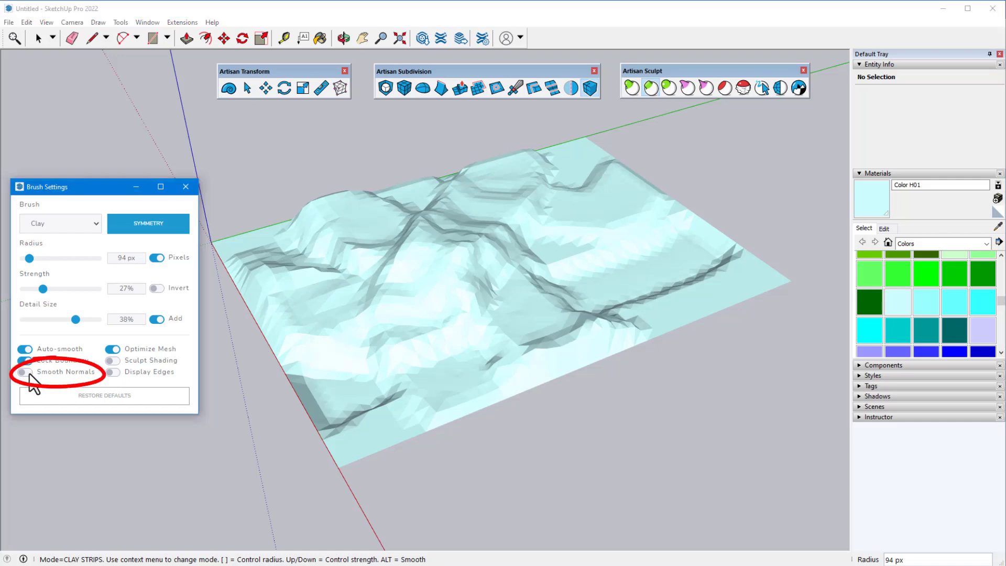
{"action": "mouse_move", "coordinate": [472, 293]}
{"action": "middle_mouse_down"}
{"action": "mouse_move", "coordinate": [330, 251]}
{"action": "mouse_move", "coordinate": [304, 233]}
{"action": "middle_mouse_up"}
{"action": "left_click", "coordinate": [112, 361]}
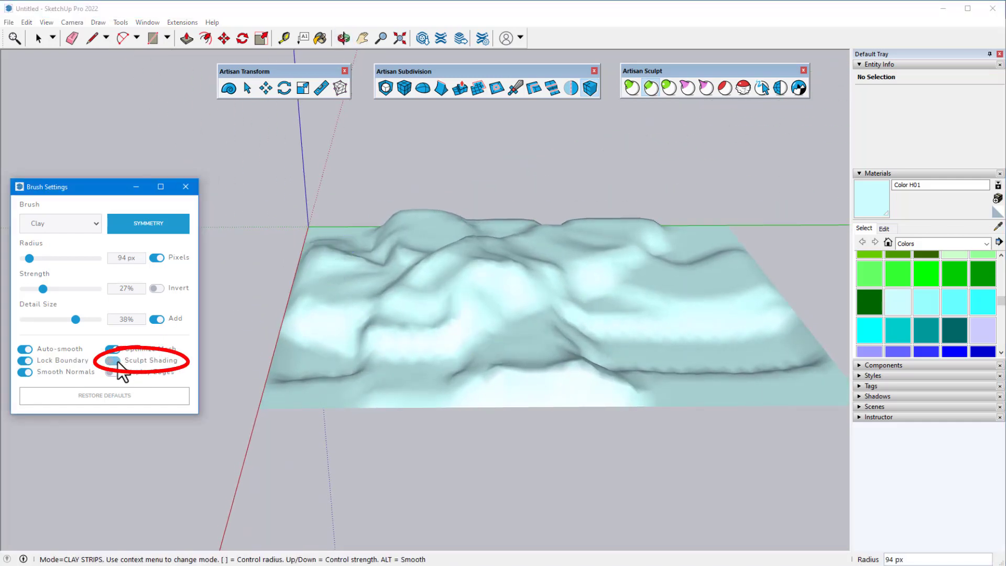
{"action": "middle_click_drag", "start_coordinate": [269, 255], "coordinate": [305, 296]}
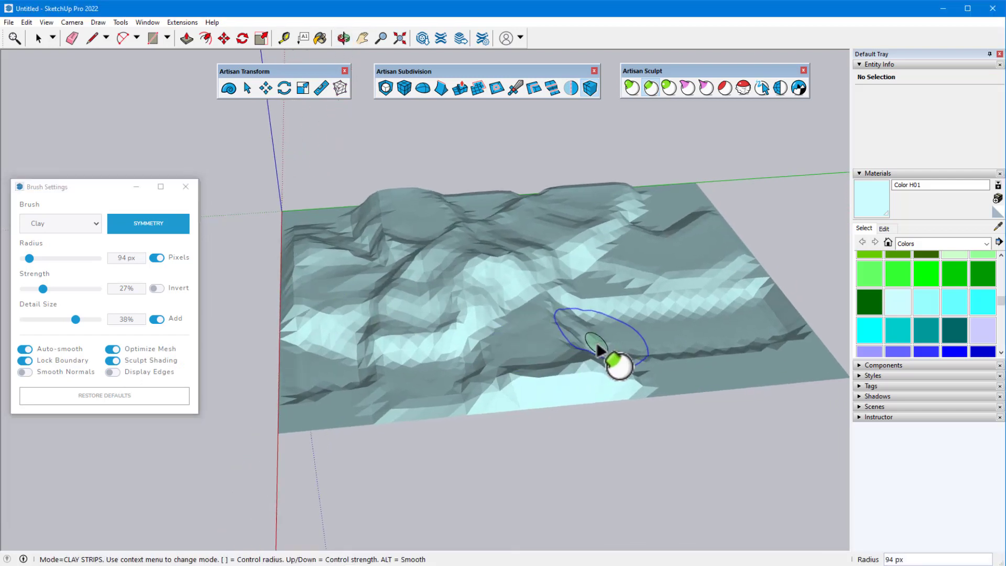
{"action": "scroll", "coordinate": [603, 349], "scroll_direction": "up", "scroll_amount": 1}
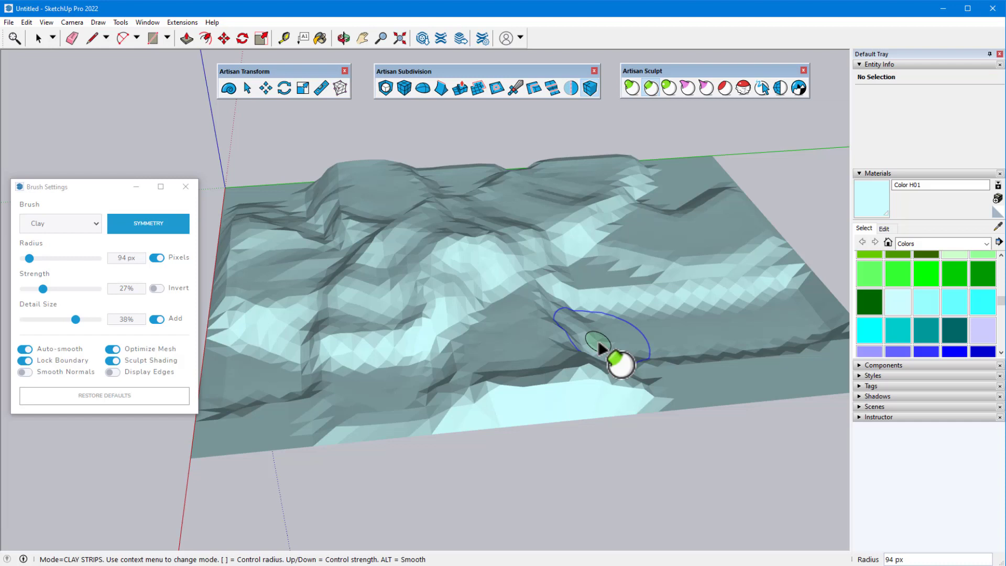
Add clay ridges up-right and near the lower patch, then restore Smooth Normals.
{"action": "mouse_move", "coordinate": [599, 343]}
{"action": "left_mouse_down"}
{"action": "mouse_move", "coordinate": [620, 302]}
{"action": "mouse_move", "coordinate": [656, 271]}
{"action": "mouse_move", "coordinate": [716, 259]}
{"action": "left_mouse_up"}
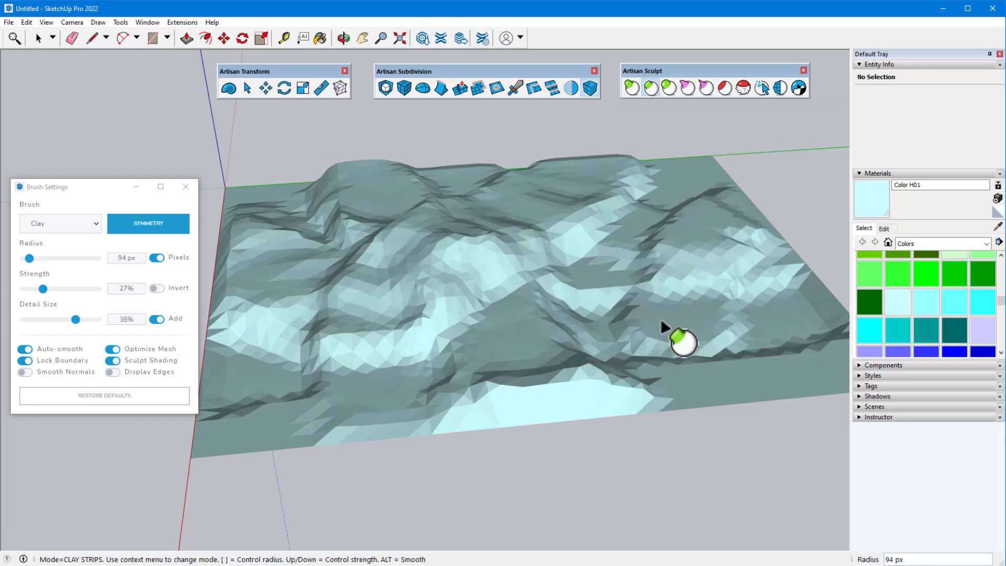
{"action": "mouse_move", "coordinate": [661, 326]}
{"action": "left_mouse_down"}
{"action": "mouse_move", "coordinate": [590, 350]}
{"action": "mouse_move", "coordinate": [545, 420]}
{"action": "left_mouse_up"}
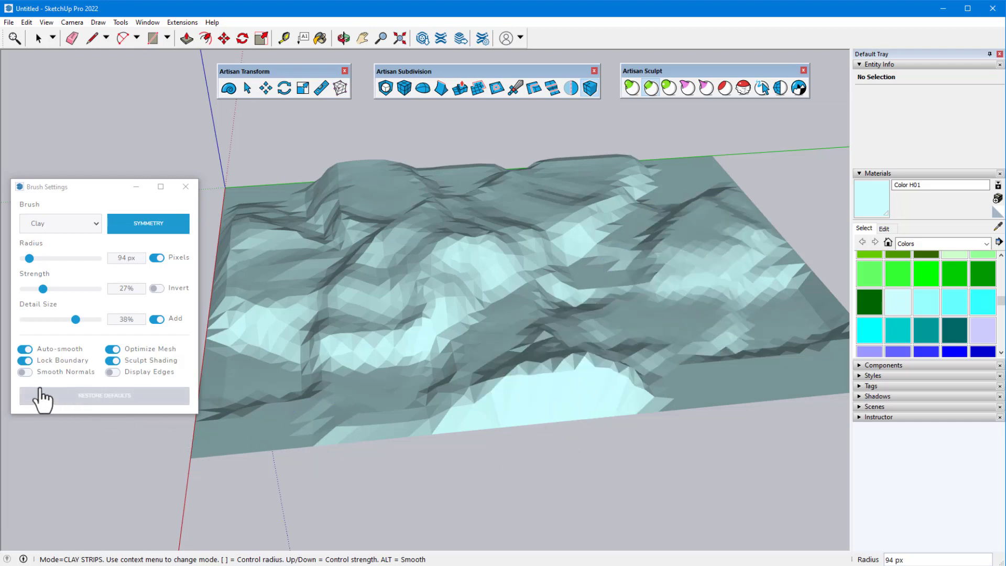
{"action": "left_click", "coordinate": [29, 372]}
{"action": "mouse_move", "coordinate": [367, 429]}
{"action": "middle_mouse_down"}
{"action": "mouse_move", "coordinate": [540, 449]}
{"action": "mouse_move", "coordinate": [545, 396]}
{"action": "mouse_move", "coordinate": [592, 458]}
{"action": "middle_mouse_up"}
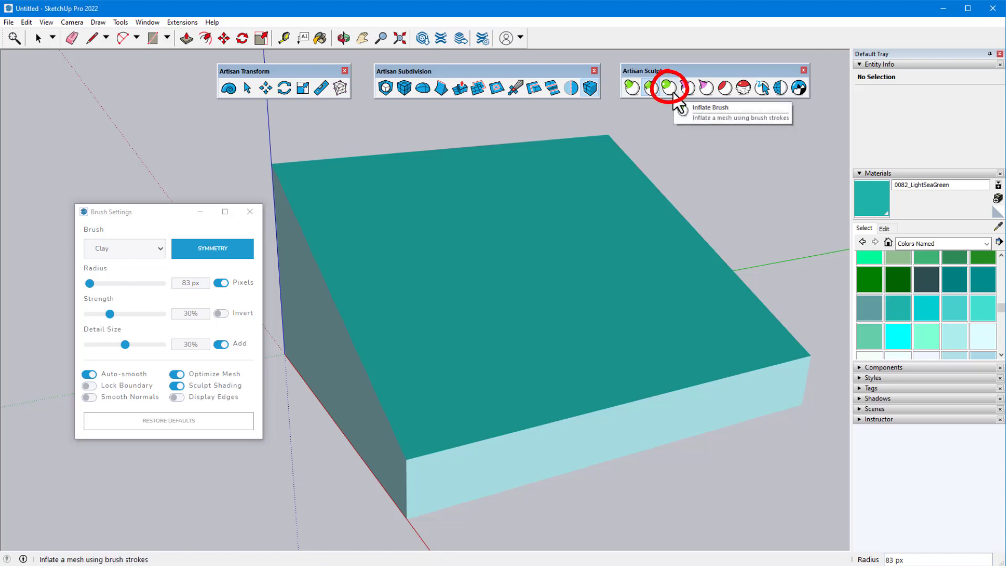
Switch to the Inflate brush and raise a round bump and a curving ridge on the top face.
{"action": "left_click", "coordinate": [161, 250]}
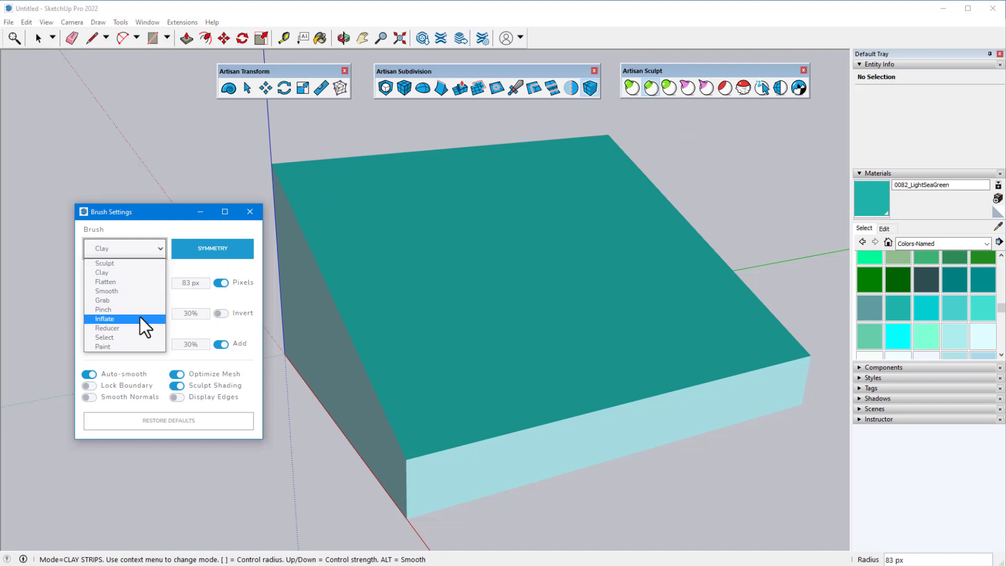
{"action": "right_click", "coordinate": [373, 222]}
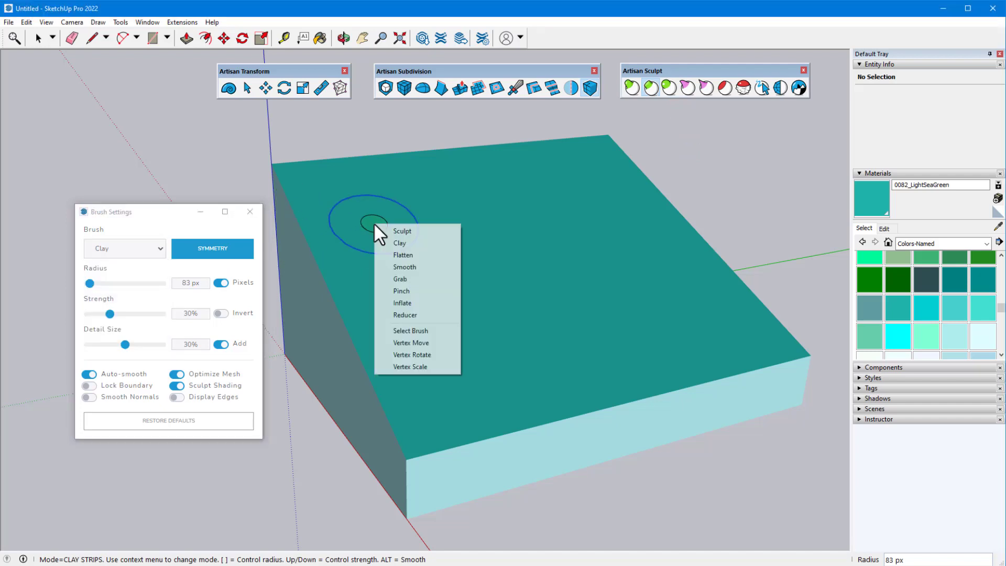
{"action": "left_click", "coordinate": [436, 303]}
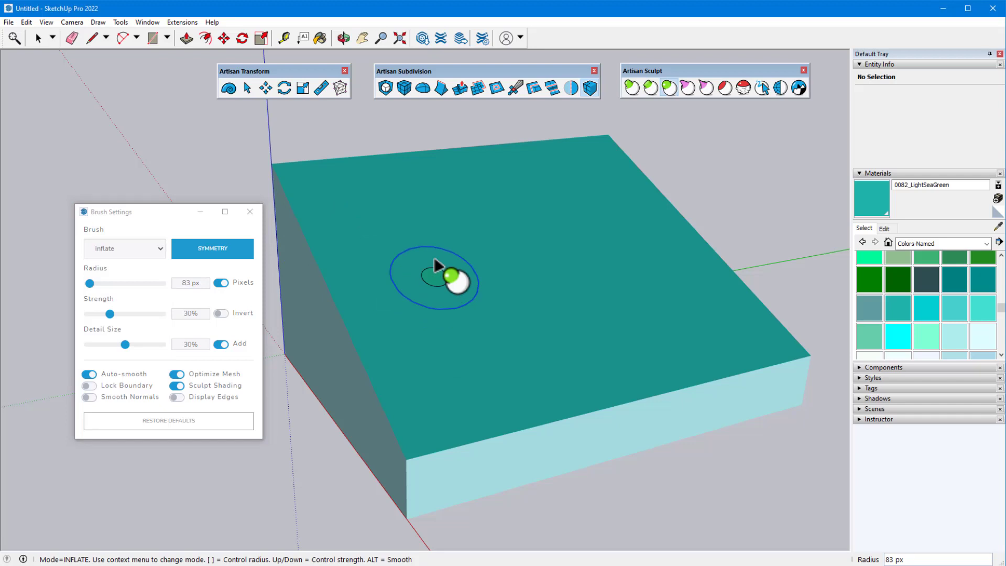
{"action": "mouse_move", "coordinate": [388, 213]}
{"action": "left_mouse_down"}
{"action": "mouse_move", "coordinate": [392, 188]}
{"action": "mouse_move", "coordinate": [367, 189]}
{"action": "mouse_move", "coordinate": [392, 180]}
{"action": "mouse_move", "coordinate": [407, 195]}
{"action": "left_mouse_up"}
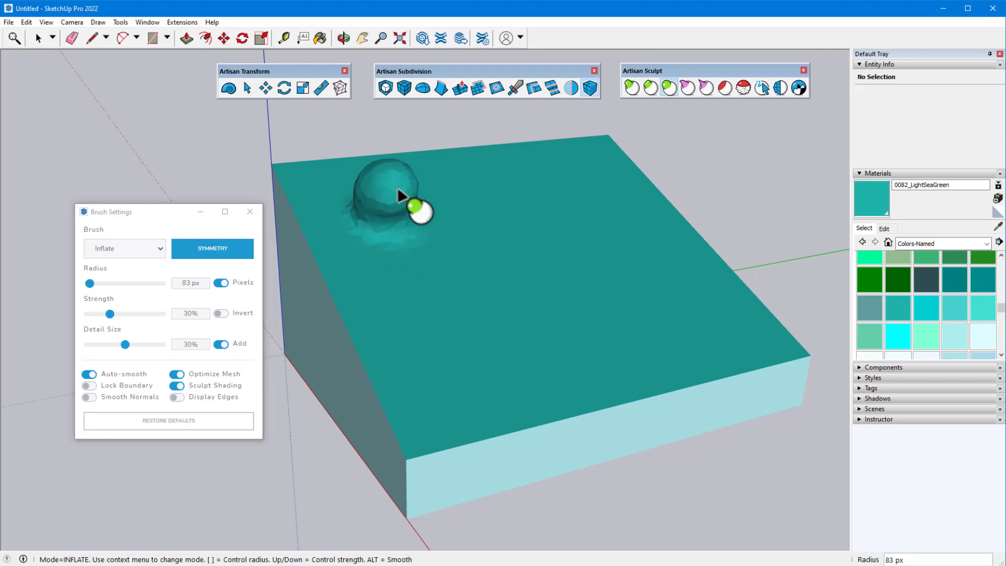
{"action": "middle_click_drag", "start_coordinate": [407, 195], "coordinate": [408, 327]}
{"action": "mouse_move", "coordinate": [408, 331]}
{"action": "left_mouse_down"}
{"action": "mouse_move", "coordinate": [436, 345]}
{"action": "mouse_move", "coordinate": [444, 331]}
{"action": "mouse_move", "coordinate": [498, 310]}
{"action": "mouse_move", "coordinate": [586, 335]}
{"action": "mouse_move", "coordinate": [638, 292]}
{"action": "mouse_move", "coordinate": [662, 242]}
{"action": "mouse_move", "coordinate": [644, 252]}
{"action": "mouse_move", "coordinate": [603, 323]}
{"action": "mouse_move", "coordinate": [527, 313]}
{"action": "mouse_move", "coordinate": [429, 352]}
{"action": "mouse_move", "coordinate": [497, 299]}
{"action": "mouse_move", "coordinate": [587, 322]}
{"action": "mouse_move", "coordinate": [642, 237]}
{"action": "mouse_move", "coordinate": [660, 234]}
{"action": "mouse_move", "coordinate": [618, 300]}
{"action": "mouse_move", "coordinate": [426, 321]}
{"action": "left_mouse_up"}
{"action": "middle_click_drag", "start_coordinate": [426, 321], "coordinate": [535, 263]}
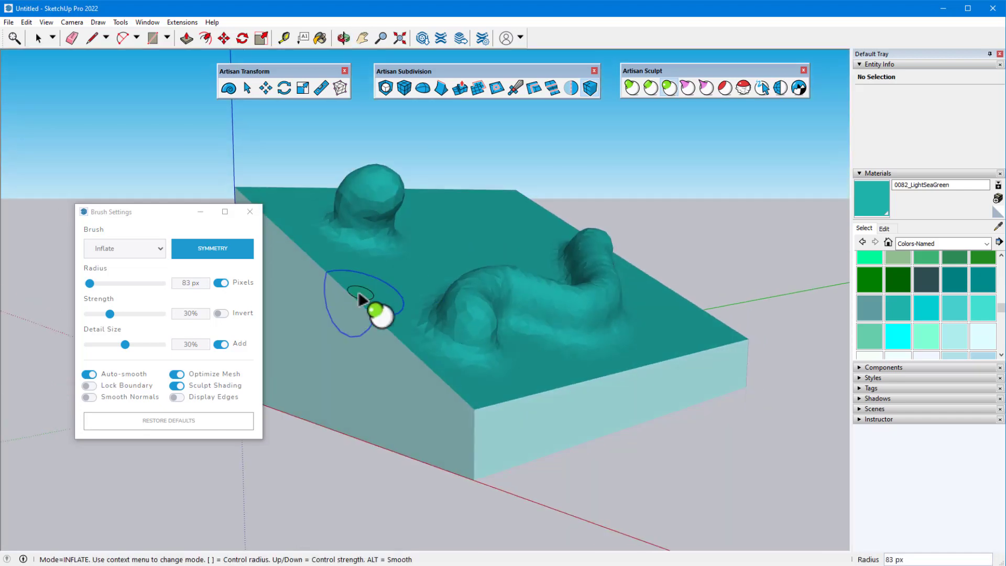
Turn on Invert and carve along the ridge to reshape it.
{"action": "left_click", "coordinate": [222, 314]}
{"action": "mouse_move", "coordinate": [492, 339]}
{"action": "left_mouse_down"}
{"action": "mouse_move", "coordinate": [509, 327]}
{"action": "mouse_move", "coordinate": [572, 336]}
{"action": "mouse_move", "coordinate": [623, 306]}
{"action": "mouse_move", "coordinate": [483, 344]}
{"action": "mouse_move", "coordinate": [555, 329]}
{"action": "left_mouse_up"}
{"action": "middle_click_drag", "start_coordinate": [348, 231], "coordinate": [467, 252]}
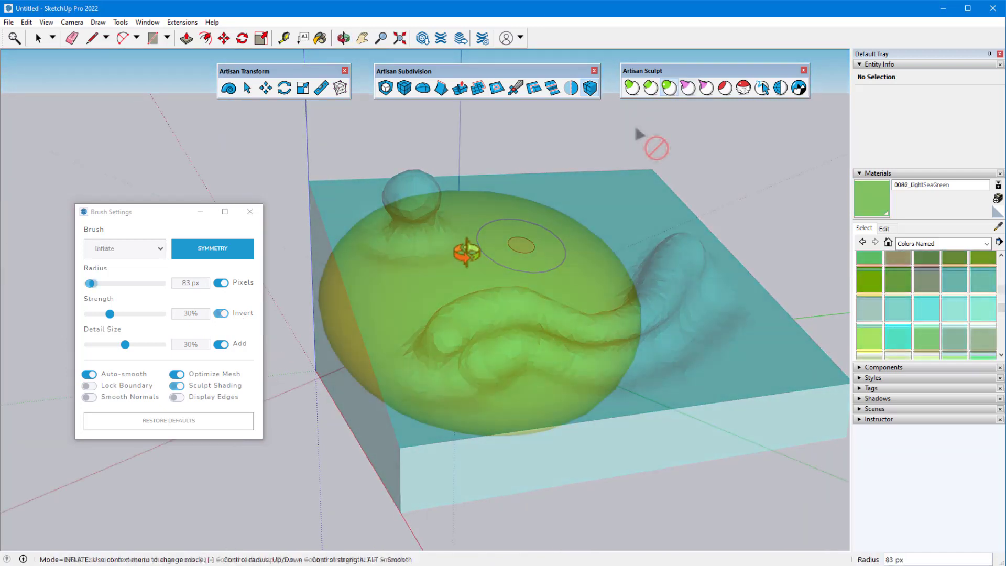
With the Grab brush, pull a horn and a spike from the yellow sphere into curled tails.
{"action": "left_click", "coordinate": [688, 88]}
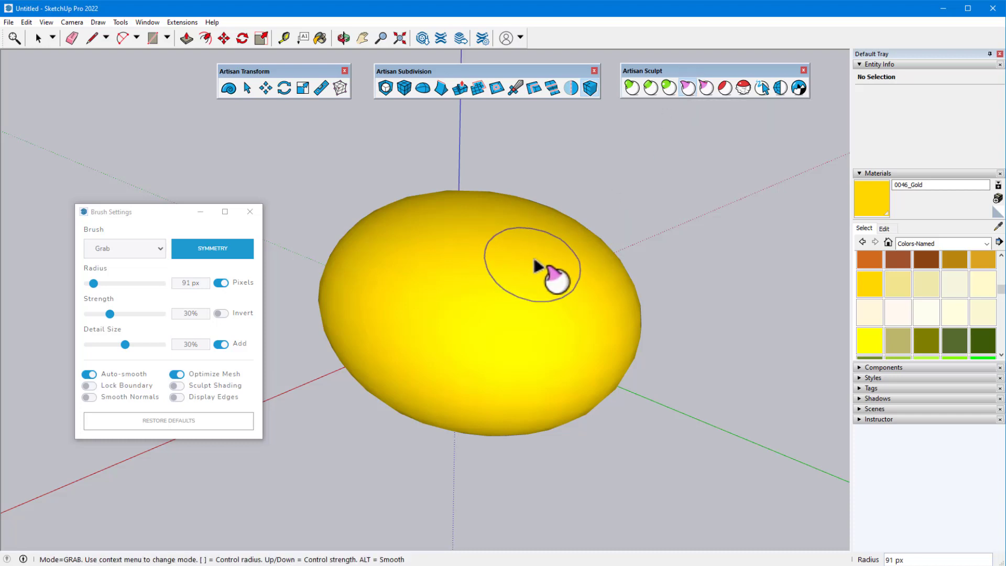
{"action": "mouse_move", "coordinate": [539, 262]}
{"action": "left_mouse_down"}
{"action": "mouse_move", "coordinate": [549, 207]}
{"action": "mouse_move", "coordinate": [577, 177]}
{"action": "mouse_move", "coordinate": [610, 179]}
{"action": "mouse_move", "coordinate": [679, 223]}
{"action": "mouse_move", "coordinate": [709, 225]}
{"action": "mouse_move", "coordinate": [737, 207]}
{"action": "mouse_move", "coordinate": [741, 150]}
{"action": "left_mouse_up"}
{"action": "mouse_move", "coordinate": [741, 150]}
{"action": "middle_mouse_down"}
{"action": "mouse_move", "coordinate": [708, 166]}
{"action": "mouse_move", "coordinate": [414, 175]}
{"action": "mouse_move", "coordinate": [476, 203]}
{"action": "middle_mouse_up"}
{"action": "left_click_drag", "start_coordinate": [495, 236], "coordinate": [498, 188]}
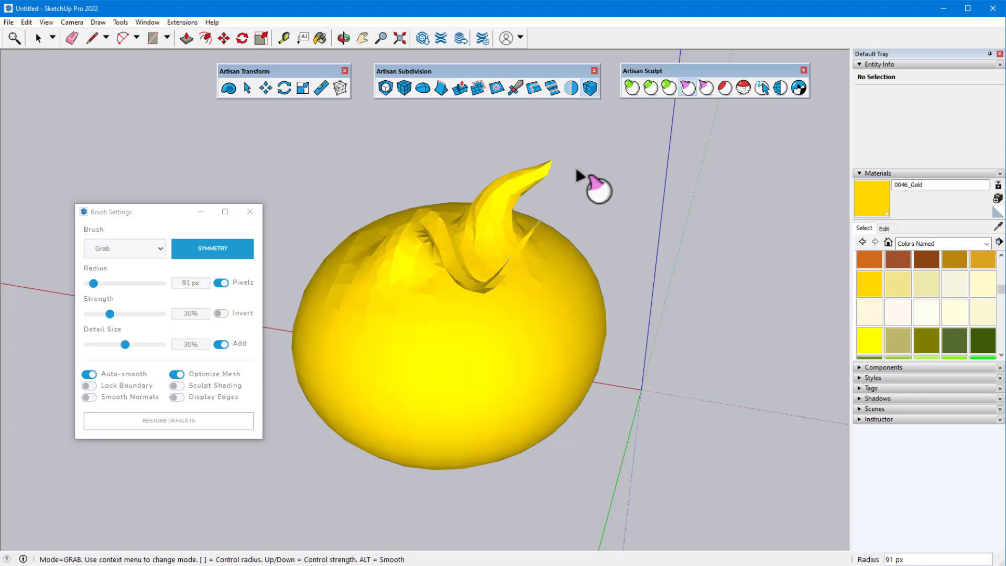
{"action": "mouse_move", "coordinate": [577, 171]}
{"action": "left_mouse_down"}
{"action": "mouse_move", "coordinate": [645, 228]}
{"action": "mouse_move", "coordinate": [658, 184]}
{"action": "left_mouse_up"}
Pinch the mesh around the horn's base with the Pinch brush, then turn on Invert.
{"action": "mouse_move", "coordinate": [658, 184]}
{"action": "middle_mouse_down"}
{"action": "mouse_move", "coordinate": [557, 218]}
{"action": "mouse_move", "coordinate": [709, 252]}
{"action": "middle_mouse_up"}
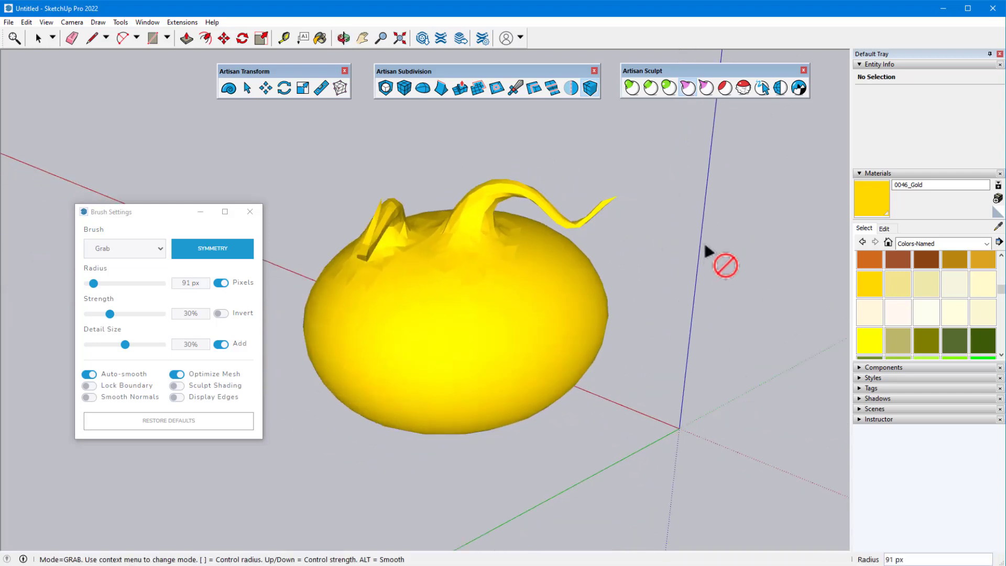
{"action": "scroll", "coordinate": [301, 287], "scroll_direction": "up", "scroll_amount": 3}
{"action": "middle_click_drag", "start_coordinate": [301, 288], "coordinate": [337, 288]}
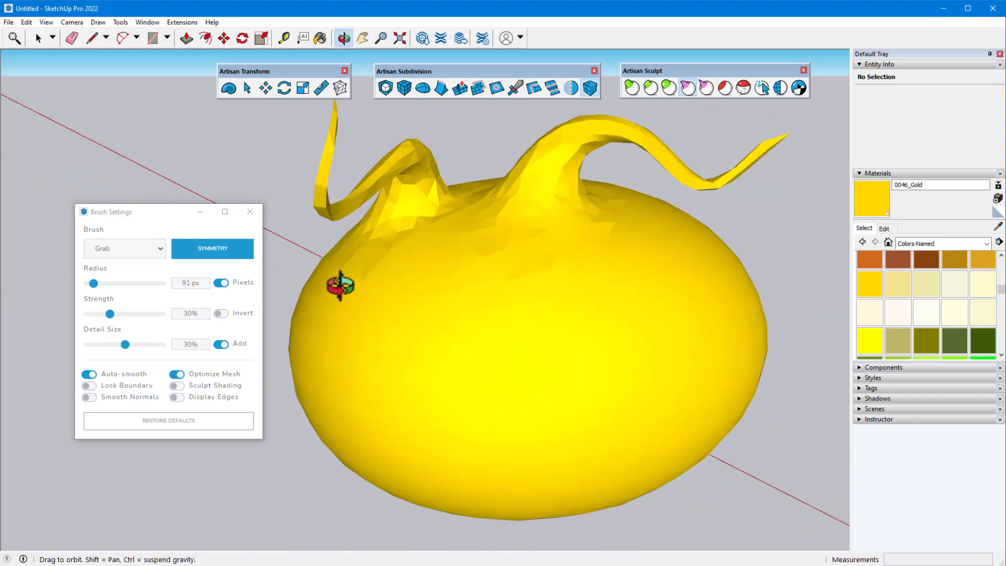
{"action": "left_click", "coordinate": [707, 87]}
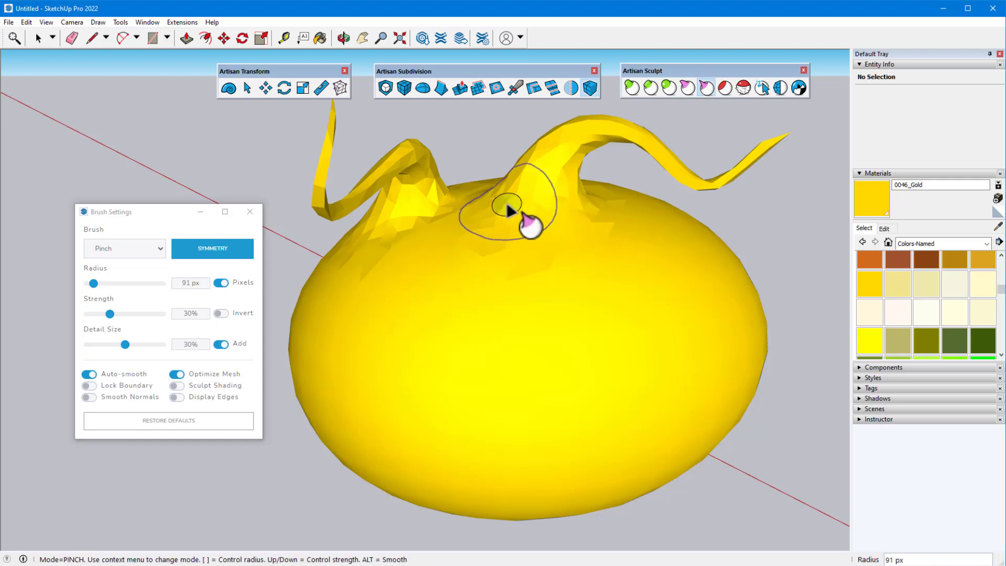
{"action": "mouse_move", "coordinate": [587, 202]}
{"action": "left_mouse_down"}
{"action": "mouse_move", "coordinate": [497, 190]}
{"action": "mouse_move", "coordinate": [555, 209]}
{"action": "mouse_move", "coordinate": [577, 196]}
{"action": "mouse_move", "coordinate": [530, 207]}
{"action": "mouse_move", "coordinate": [499, 188]}
{"action": "mouse_move", "coordinate": [527, 210]}
{"action": "mouse_move", "coordinate": [575, 197]}
{"action": "mouse_move", "coordinate": [513, 205]}
{"action": "mouse_move", "coordinate": [502, 194]}
{"action": "mouse_move", "coordinate": [537, 210]}
{"action": "mouse_move", "coordinate": [575, 196]}
{"action": "mouse_move", "coordinate": [550, 209]}
{"action": "mouse_move", "coordinate": [501, 191]}
{"action": "mouse_move", "coordinate": [511, 202]}
{"action": "mouse_move", "coordinate": [562, 199]}
{"action": "mouse_move", "coordinate": [565, 210]}
{"action": "mouse_move", "coordinate": [465, 267]}
{"action": "mouse_move", "coordinate": [512, 202]}
{"action": "mouse_move", "coordinate": [564, 202]}
{"action": "mouse_move", "coordinate": [504, 197]}
{"action": "mouse_move", "coordinate": [570, 200]}
{"action": "mouse_move", "coordinate": [510, 204]}
{"action": "mouse_move", "coordinate": [499, 192]}
{"action": "mouse_move", "coordinate": [549, 209]}
{"action": "mouse_move", "coordinate": [576, 196]}
{"action": "mouse_move", "coordinate": [516, 208]}
{"action": "mouse_move", "coordinate": [494, 194]}
{"action": "mouse_move", "coordinate": [543, 212]}
{"action": "mouse_move", "coordinate": [581, 196]}
{"action": "mouse_move", "coordinate": [548, 214]}
{"action": "mouse_move", "coordinate": [491, 186]}
{"action": "left_mouse_up"}
{"action": "left_click", "coordinate": [220, 313]}
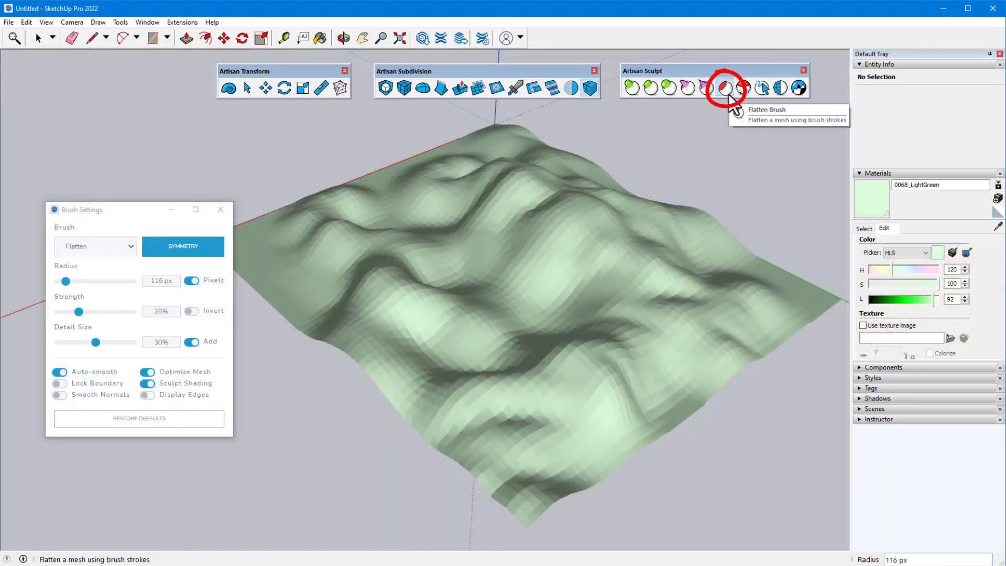
Flatten a broad patch in the terrain's upper middle, extending it right and down.
{"action": "left_click", "coordinate": [729, 94]}
{"action": "mouse_move", "coordinate": [546, 252]}
{"action": "left_mouse_down"}
{"action": "mouse_move", "coordinate": [590, 269]}
{"action": "mouse_move", "coordinate": [488, 194]}
{"action": "mouse_move", "coordinate": [462, 232]}
{"action": "left_mouse_up"}
{"action": "left_click_drag", "start_coordinate": [544, 289], "coordinate": [610, 276]}
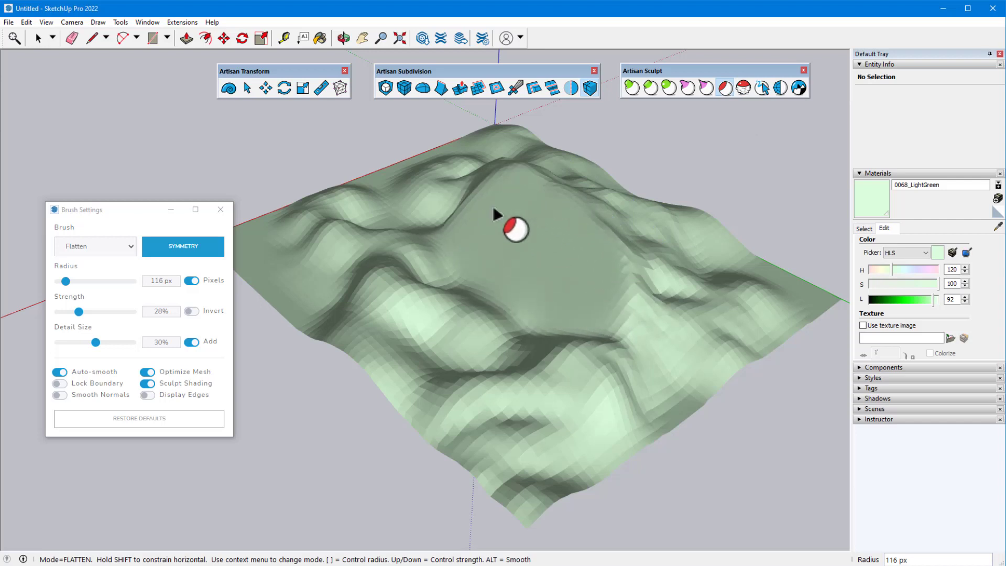
{"action": "mouse_move", "coordinate": [495, 209]}
{"action": "left_mouse_down"}
{"action": "mouse_move", "coordinate": [461, 247]}
{"action": "mouse_move", "coordinate": [536, 301]}
{"action": "left_mouse_up"}
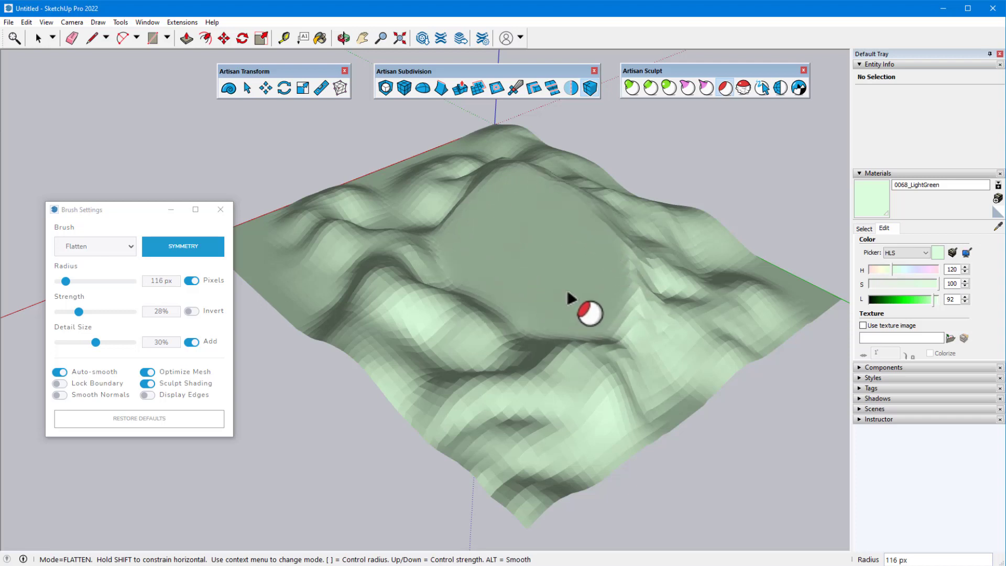
Level the crease near the terrain's front into a smooth flat plateau.
{"action": "mouse_move", "coordinate": [579, 308]}
{"action": "middle_mouse_down"}
{"action": "mouse_move", "coordinate": [535, 232]}
{"action": "mouse_move", "coordinate": [466, 179]}
{"action": "middle_mouse_up"}
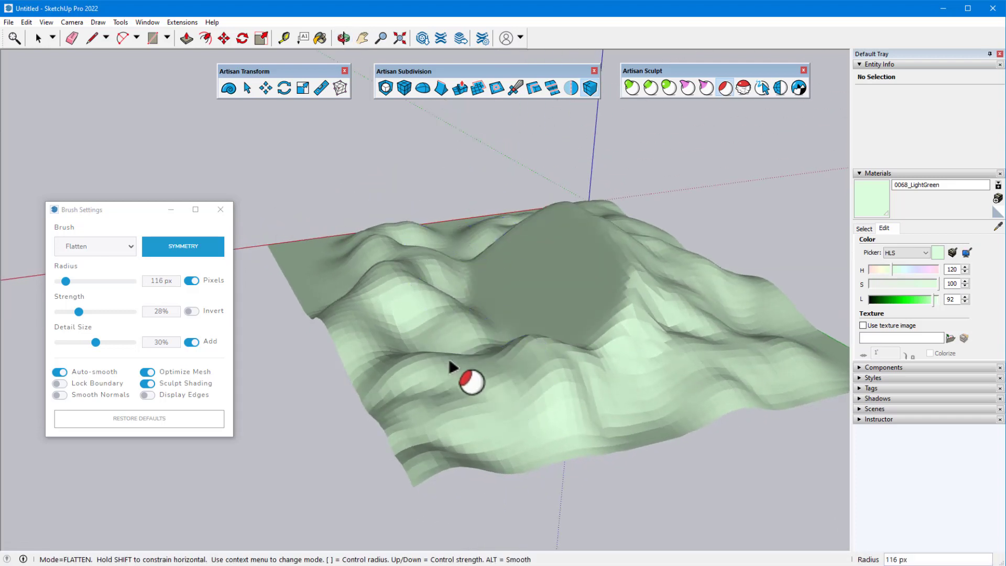
{"action": "mouse_move", "coordinate": [472, 351]}
{"action": "left_mouse_down"}
{"action": "mouse_move", "coordinate": [473, 412]}
{"action": "mouse_move", "coordinate": [482, 358]}
{"action": "left_mouse_up"}
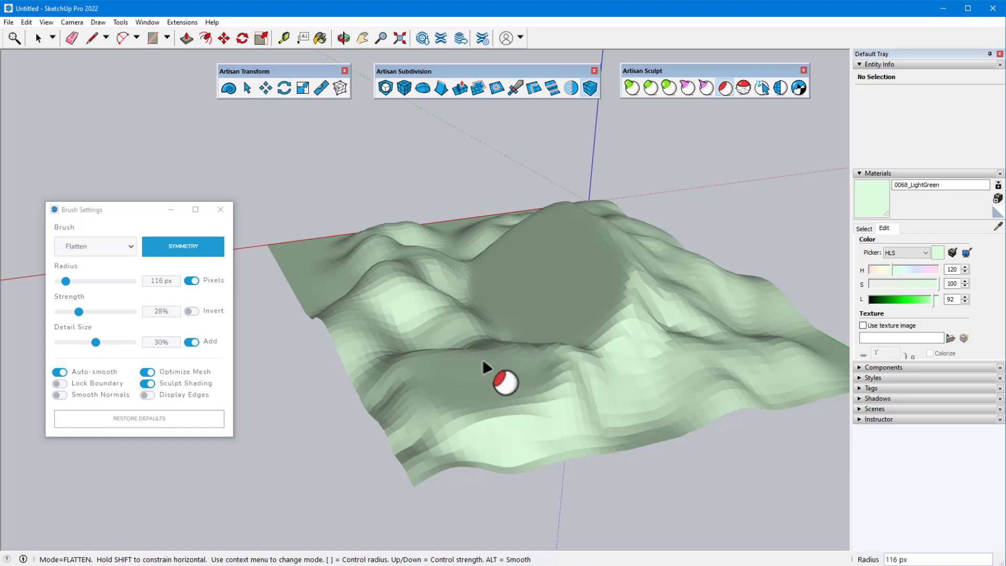
{"action": "mouse_move", "coordinate": [444, 401]}
{"action": "left_mouse_down"}
{"action": "mouse_move", "coordinate": [473, 414]}
{"action": "mouse_move", "coordinate": [508, 405]}
{"action": "mouse_move", "coordinate": [470, 358]}
{"action": "left_mouse_up"}
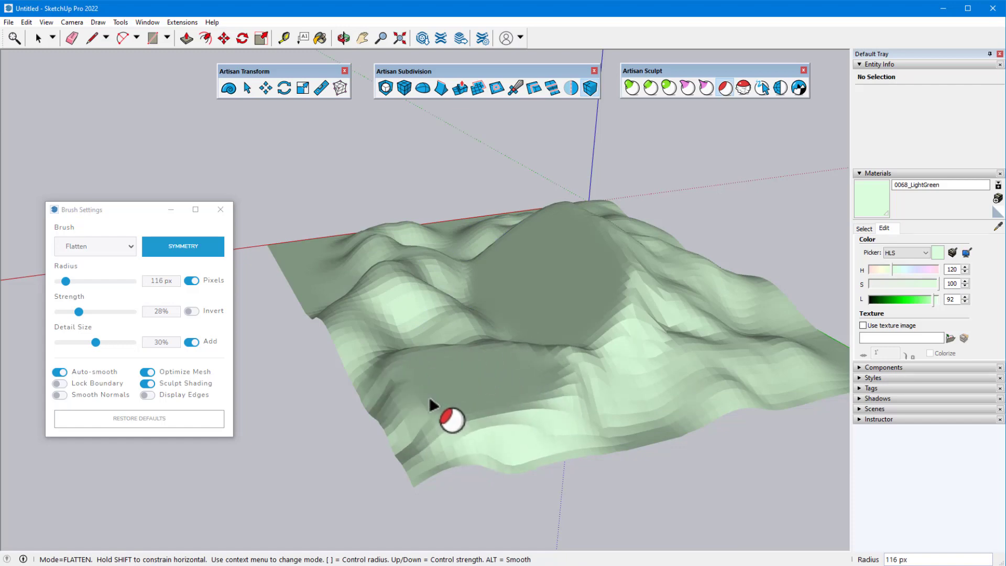
{"action": "left_click_drag", "start_coordinate": [430, 400], "coordinate": [462, 350]}
Reshape the slope toward the upper-left ridge with the Flatten brush.
{"action": "mouse_move", "coordinate": [488, 397]}
{"action": "middle_mouse_down"}
{"action": "mouse_move", "coordinate": [370, 288]}
{"action": "mouse_move", "coordinate": [549, 297]}
{"action": "mouse_move", "coordinate": [512, 372]}
{"action": "mouse_move", "coordinate": [360, 243]}
{"action": "middle_mouse_up"}
{"action": "scroll", "coordinate": [360, 242], "scroll_direction": "up", "scroll_amount": 5}
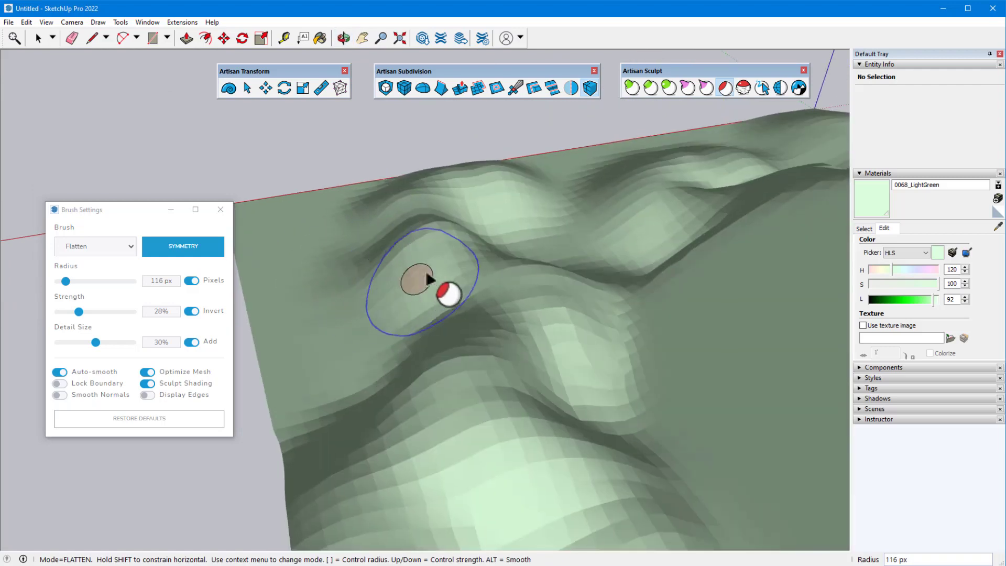
{"action": "mouse_move", "coordinate": [486, 273]}
{"action": "left_mouse_down"}
{"action": "mouse_move", "coordinate": [404, 272]}
{"action": "mouse_move", "coordinate": [367, 286]}
{"action": "mouse_move", "coordinate": [314, 272]}
{"action": "mouse_move", "coordinate": [317, 240]}
{"action": "left_mouse_up"}
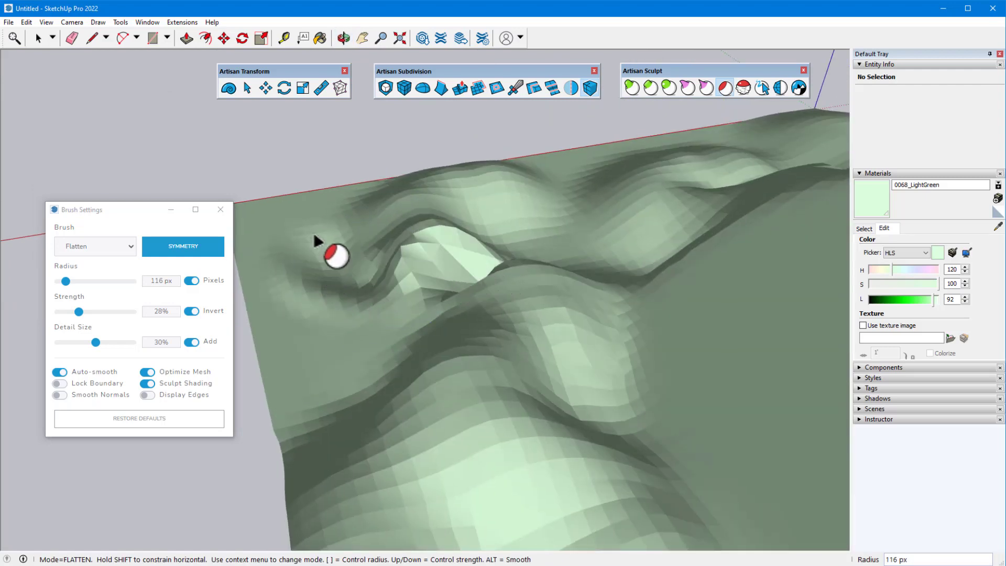
{"action": "mouse_move", "coordinate": [375, 212]}
{"action": "middle_mouse_down"}
{"action": "mouse_move", "coordinate": [348, 231]}
{"action": "mouse_move", "coordinate": [499, 376]}
{"action": "mouse_move", "coordinate": [482, 355]}
{"action": "middle_mouse_up"}
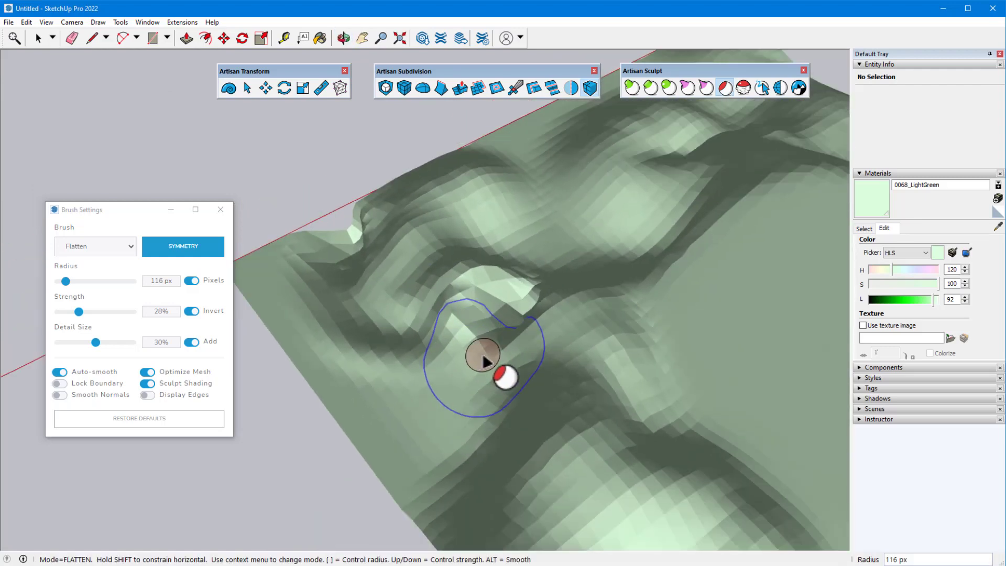
Smooth away the bumps near the ridge, the upper-left slope and around the central plateau.
{"action": "left_click", "coordinate": [742, 88]}
{"action": "mouse_move", "coordinate": [530, 278]}
{"action": "left_mouse_down"}
{"action": "mouse_move", "coordinate": [374, 319]}
{"action": "mouse_move", "coordinate": [353, 272]}
{"action": "left_mouse_up"}
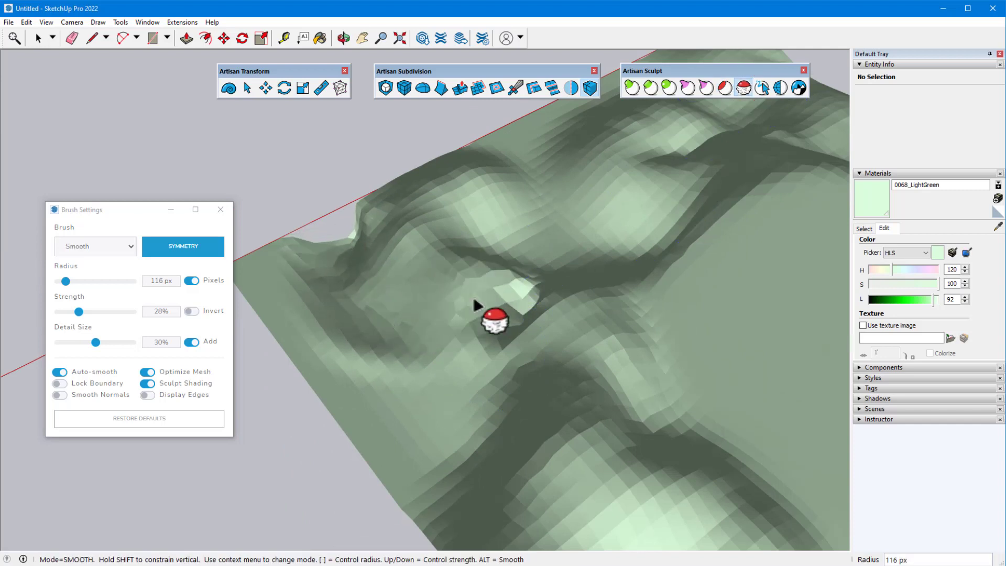
{"action": "mouse_move", "coordinate": [473, 296]}
{"action": "left_mouse_down"}
{"action": "mouse_move", "coordinate": [525, 304]}
{"action": "mouse_move", "coordinate": [474, 300]}
{"action": "mouse_move", "coordinate": [399, 234]}
{"action": "mouse_move", "coordinate": [363, 252]}
{"action": "mouse_move", "coordinate": [381, 317]}
{"action": "mouse_move", "coordinate": [504, 305]}
{"action": "mouse_move", "coordinate": [499, 280]}
{"action": "mouse_move", "coordinate": [500, 325]}
{"action": "mouse_move", "coordinate": [409, 327]}
{"action": "mouse_move", "coordinate": [360, 250]}
{"action": "left_mouse_up"}
{"action": "left_click_drag", "start_coordinate": [428, 287], "coordinate": [393, 262]}
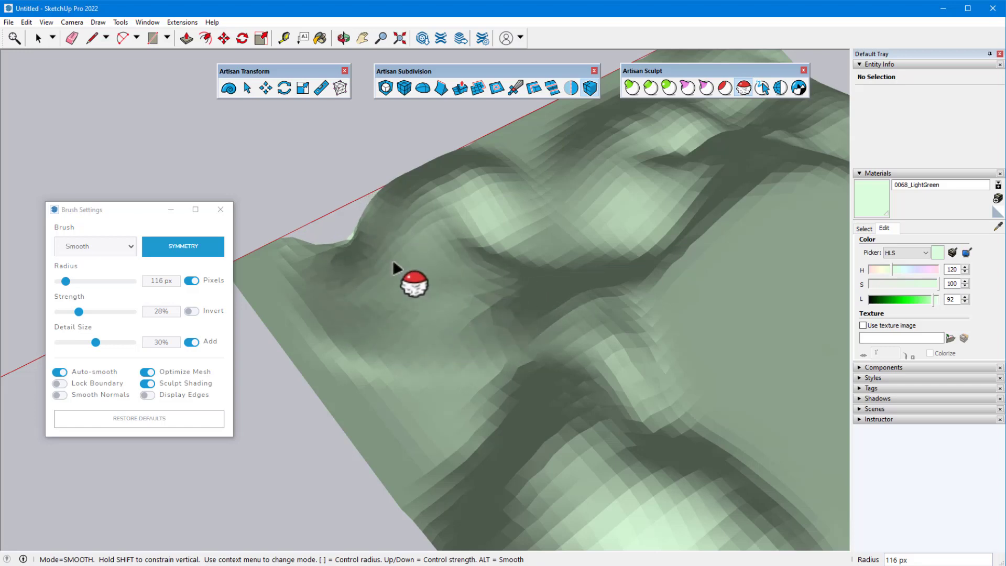
{"action": "scroll", "coordinate": [292, 152], "scroll_direction": "down", "scroll_amount": 6}
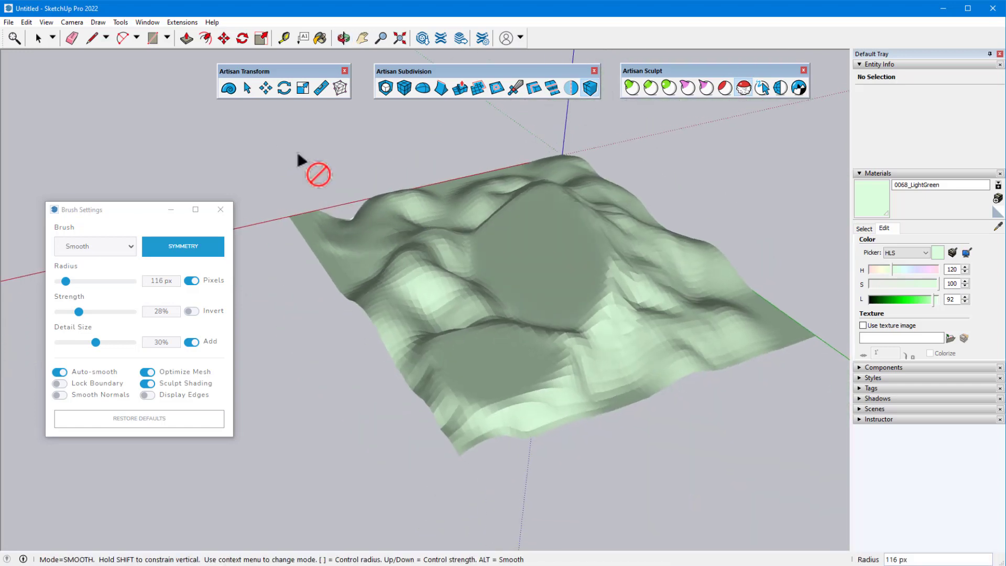
{"action": "mouse_move", "coordinate": [598, 309]}
{"action": "left_mouse_down"}
{"action": "mouse_move", "coordinate": [592, 249]}
{"action": "mouse_move", "coordinate": [608, 272]}
{"action": "left_mouse_up"}
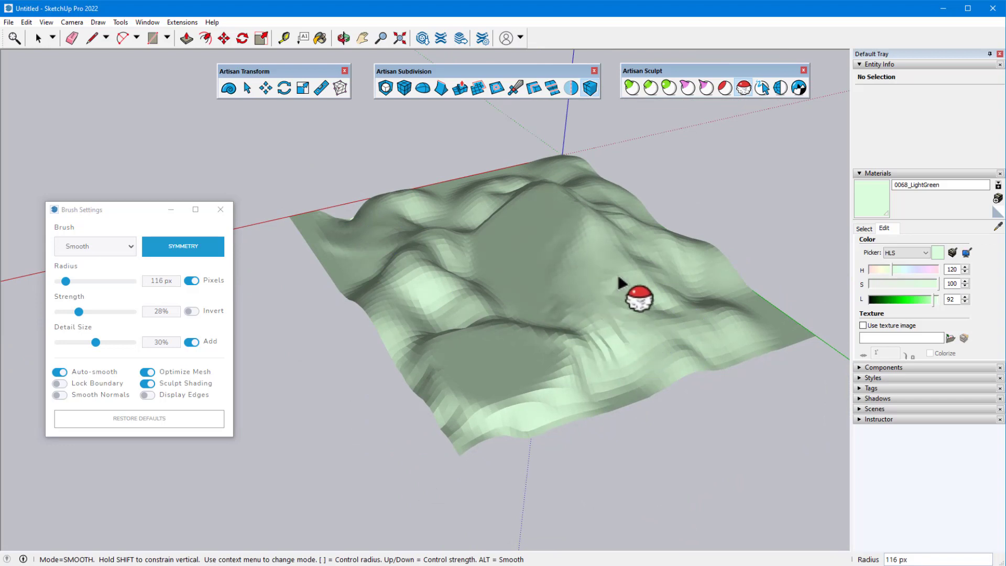
Shrink the brush radius to 51 px and roughen a jagged band across the terrain's front.
{"action": "mouse_move", "coordinate": [596, 284]}
{"action": "middle_mouse_down"}
{"action": "mouse_move", "coordinate": [714, 251]}
{"action": "mouse_move", "coordinate": [655, 273]}
{"action": "middle_mouse_up"}
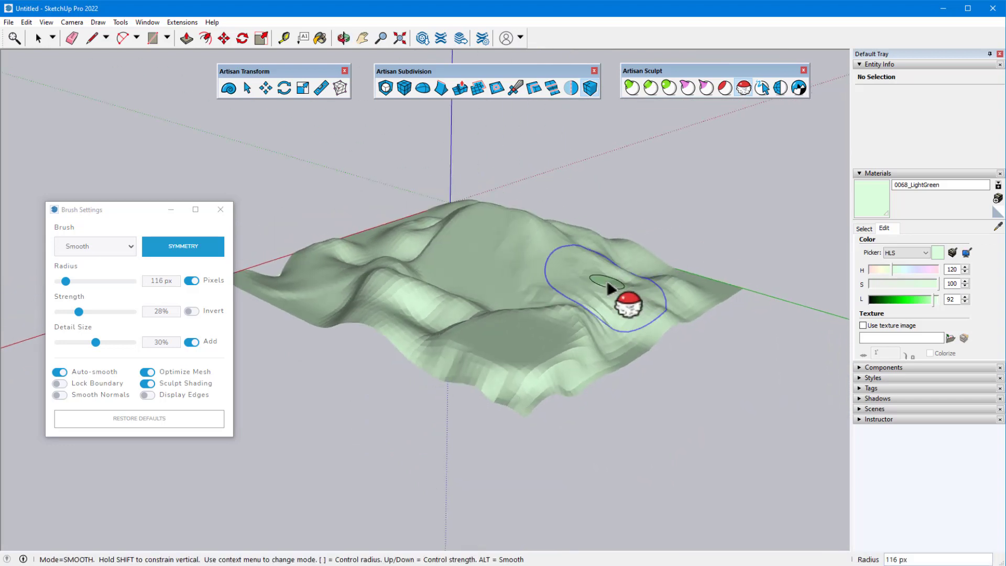
{"action": "key", "text": "bracketleft"}
{"action": "key", "text": "bracketleft"}
{"action": "key", "text": "bracketleft"}
{"action": "key", "text": "bracketleft"}
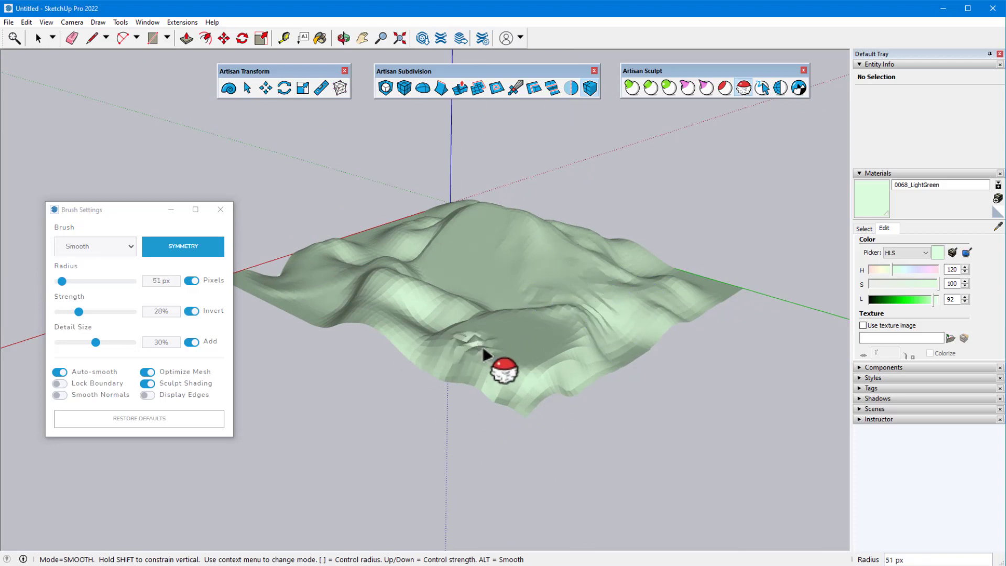
{"action": "mouse_move", "coordinate": [484, 354]}
{"action": "left_mouse_down"}
{"action": "mouse_move", "coordinate": [539, 363]}
{"action": "mouse_move", "coordinate": [582, 327]}
{"action": "left_mouse_up"}
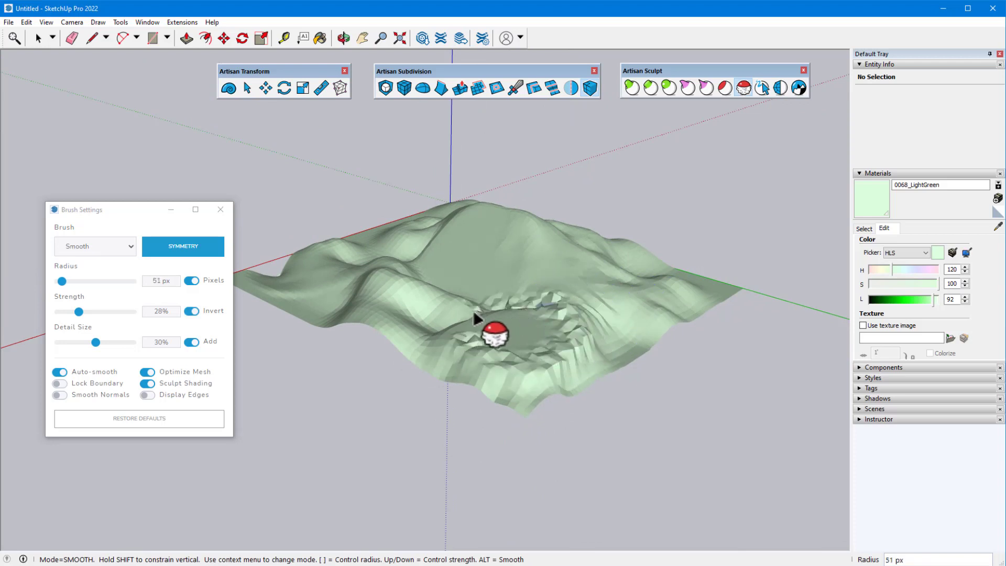
{"action": "middle_click_drag", "start_coordinate": [459, 415], "coordinate": [448, 493]}
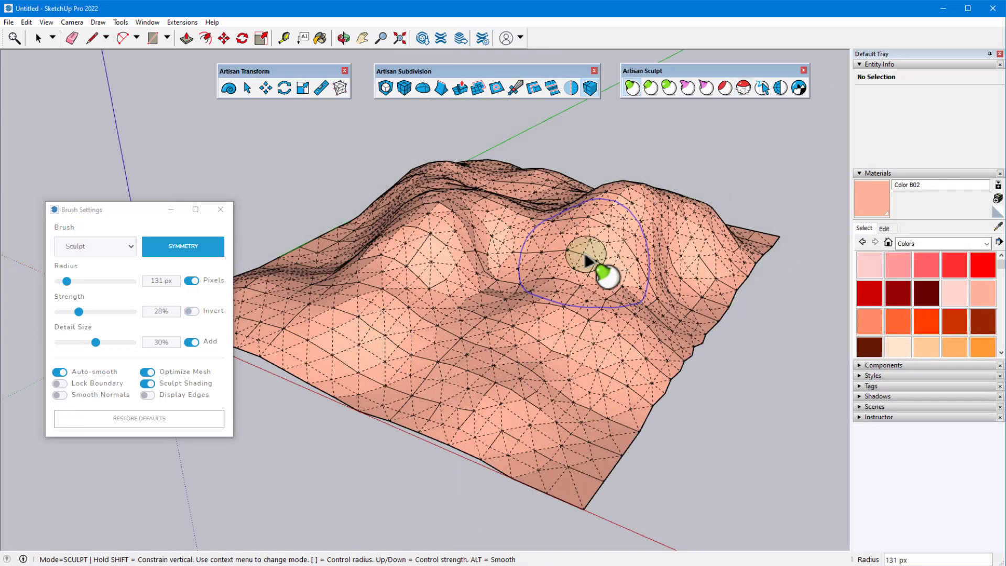
Sculpt a raised hill toward the pink terrain's upper right with the 131 px brush.
{"action": "mouse_move", "coordinate": [591, 357]}
{"action": "left_mouse_down"}
{"action": "mouse_move", "coordinate": [612, 341]}
{"action": "mouse_move", "coordinate": [637, 245]}
{"action": "mouse_move", "coordinate": [691, 221]}
{"action": "mouse_move", "coordinate": [742, 236]}
{"action": "mouse_move", "coordinate": [702, 243]}
{"action": "mouse_move", "coordinate": [701, 226]}
{"action": "mouse_move", "coordinate": [666, 232]}
{"action": "mouse_move", "coordinate": [626, 257]}
{"action": "mouse_move", "coordinate": [619, 317]}
{"action": "mouse_move", "coordinate": [662, 225]}
{"action": "mouse_move", "coordinate": [747, 248]}
{"action": "mouse_move", "coordinate": [661, 225]}
{"action": "mouse_move", "coordinate": [629, 281]}
{"action": "mouse_move", "coordinate": [624, 337]}
{"action": "mouse_move", "coordinate": [622, 199]}
{"action": "mouse_move", "coordinate": [694, 213]}
{"action": "mouse_move", "coordinate": [606, 298]}
{"action": "mouse_move", "coordinate": [582, 232]}
{"action": "mouse_move", "coordinate": [673, 208]}
{"action": "mouse_move", "coordinate": [634, 205]}
{"action": "mouse_move", "coordinate": [598, 265]}
{"action": "mouse_move", "coordinate": [610, 220]}
{"action": "mouse_move", "coordinate": [675, 211]}
{"action": "mouse_move", "coordinate": [600, 258]}
{"action": "mouse_move", "coordinate": [649, 210]}
{"action": "mouse_move", "coordinate": [591, 291]}
{"action": "mouse_move", "coordinate": [661, 219]}
{"action": "mouse_move", "coordinate": [580, 280]}
{"action": "mouse_move", "coordinate": [651, 216]}
{"action": "mouse_move", "coordinate": [607, 220]}
{"action": "mouse_move", "coordinate": [589, 263]}
{"action": "left_mouse_up"}
{"action": "middle_click_drag", "start_coordinate": [588, 263], "coordinate": [588, 180]}
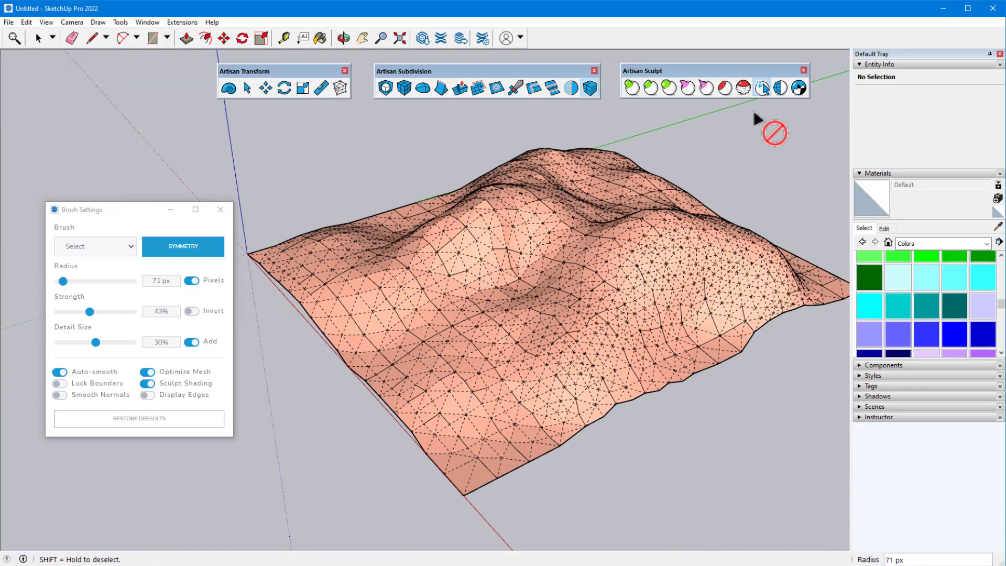
Select a winding strip of faces from the mesh's top edge down to its bottom edge.
{"action": "left_click", "coordinate": [763, 88]}
{"action": "mouse_move", "coordinate": [697, 152]}
{"action": "middle_mouse_down"}
{"action": "mouse_move", "coordinate": [483, 337]}
{"action": "mouse_move", "coordinate": [449, 353]}
{"action": "mouse_move", "coordinate": [607, 370]}
{"action": "middle_mouse_up"}
{"action": "scroll", "coordinate": [608, 370], "scroll_direction": "up", "scroll_amount": 2}
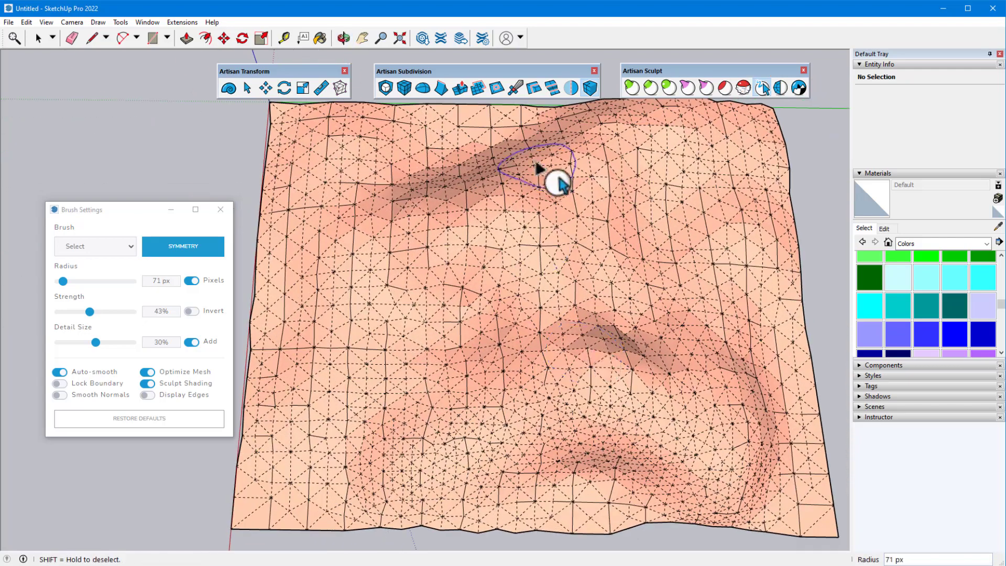
{"action": "left_click_drag", "start_coordinate": [542, 135], "coordinate": [505, 161]}
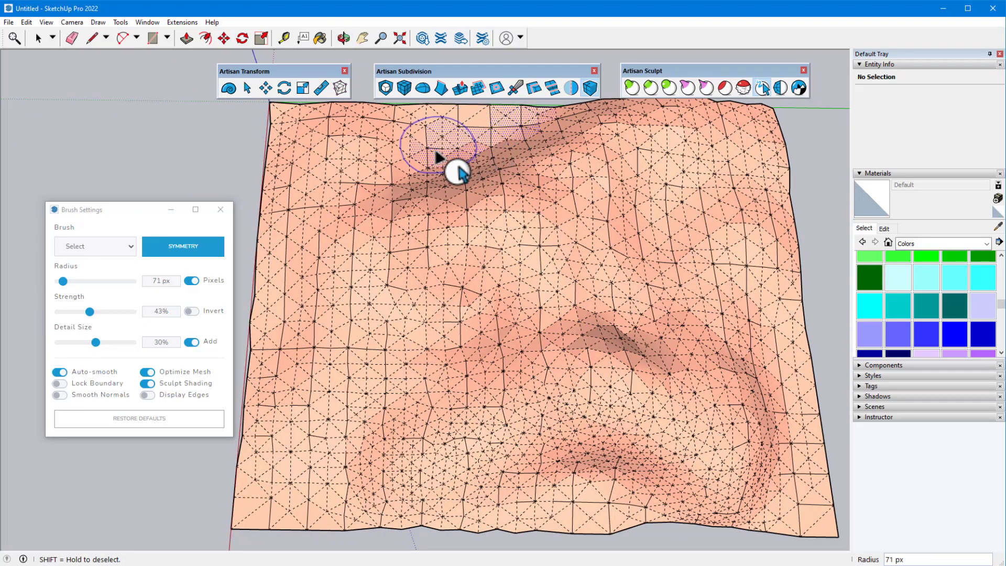
{"action": "mouse_move", "coordinate": [435, 152]}
{"action": "left_mouse_down"}
{"action": "mouse_move", "coordinate": [477, 126]}
{"action": "mouse_move", "coordinate": [399, 164]}
{"action": "mouse_move", "coordinate": [379, 186]}
{"action": "mouse_move", "coordinate": [381, 255]}
{"action": "mouse_move", "coordinate": [425, 330]}
{"action": "mouse_move", "coordinate": [397, 381]}
{"action": "mouse_move", "coordinate": [356, 407]}
{"action": "mouse_move", "coordinate": [341, 439]}
{"action": "mouse_move", "coordinate": [326, 512]}
{"action": "mouse_move", "coordinate": [357, 531]}
{"action": "left_mouse_up"}
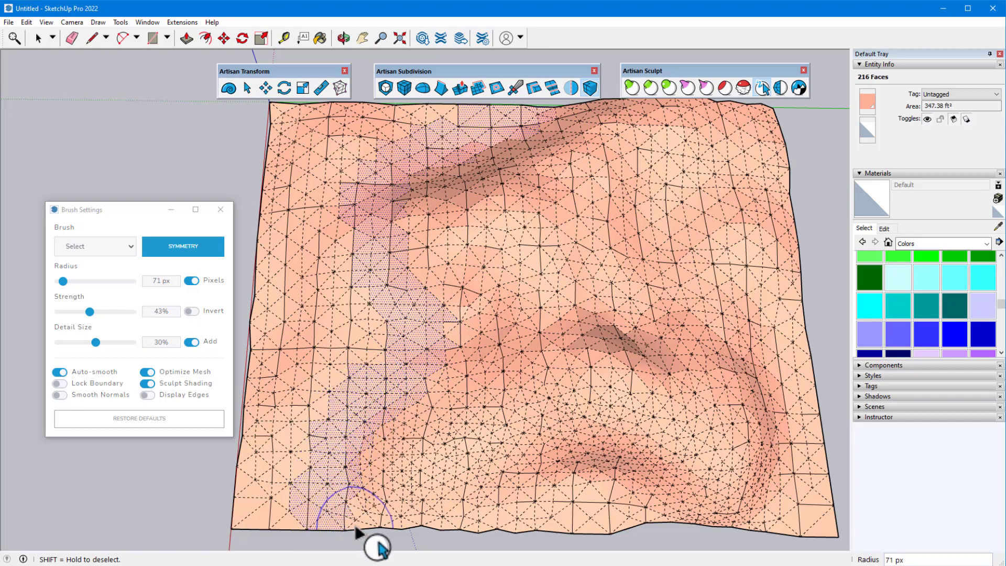
{"action": "scroll", "coordinate": [356, 531], "scroll_direction": "up", "scroll_amount": 6}
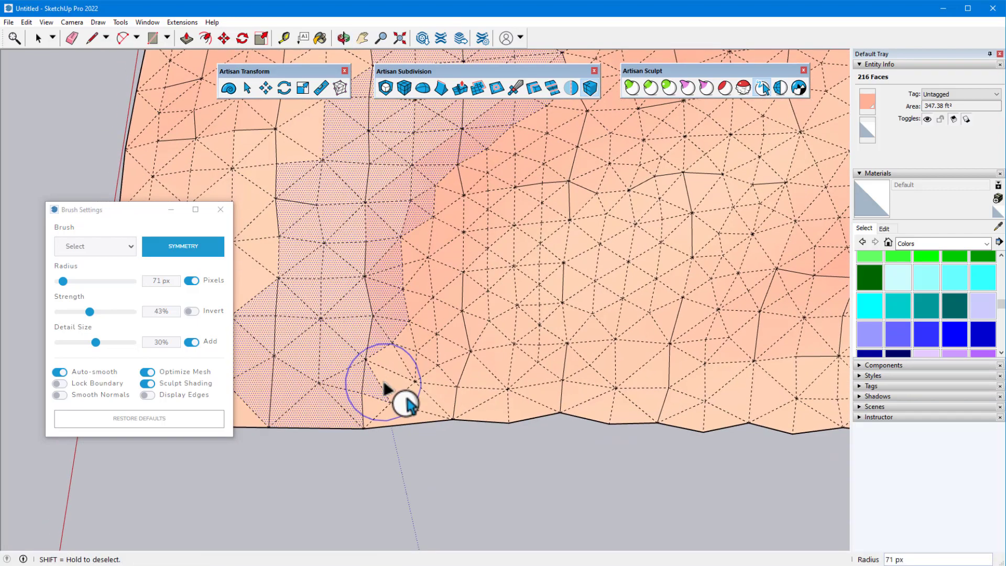
{"action": "mouse_move", "coordinate": [409, 394]}
{"action": "left_mouse_down"}
{"action": "mouse_move", "coordinate": [388, 427]}
{"action": "mouse_move", "coordinate": [419, 382]}
{"action": "mouse_move", "coordinate": [417, 288]}
{"action": "mouse_move", "coordinate": [421, 368]}
{"action": "mouse_move", "coordinate": [446, 407]}
{"action": "left_mouse_up"}
{"action": "scroll", "coordinate": [441, 442], "scroll_direction": "down", "scroll_amount": 8}
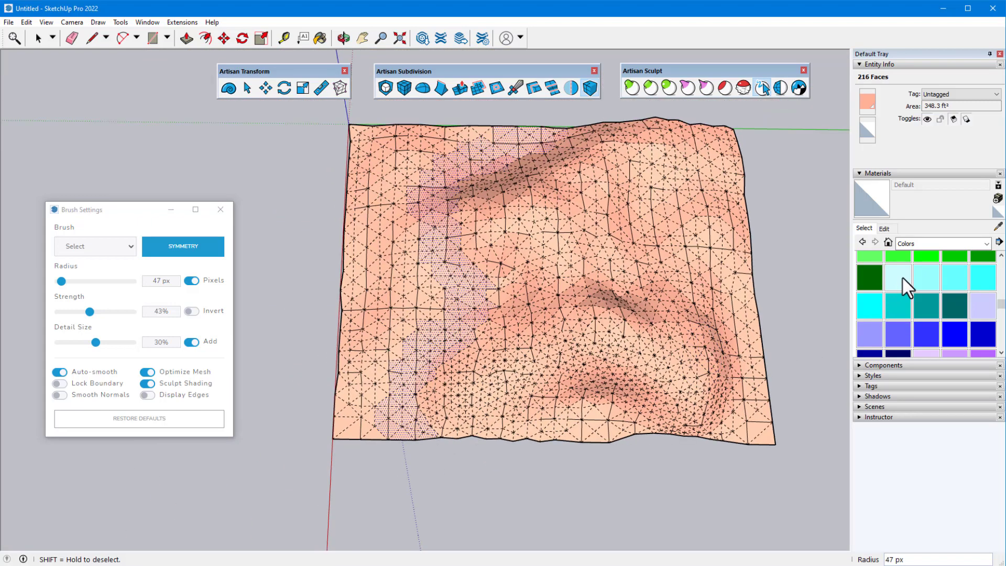
Paint the selected strip with the light cyan Color H01 material.
{"action": "left_click", "coordinate": [901, 278]}
{"action": "left_click", "coordinate": [460, 322]}
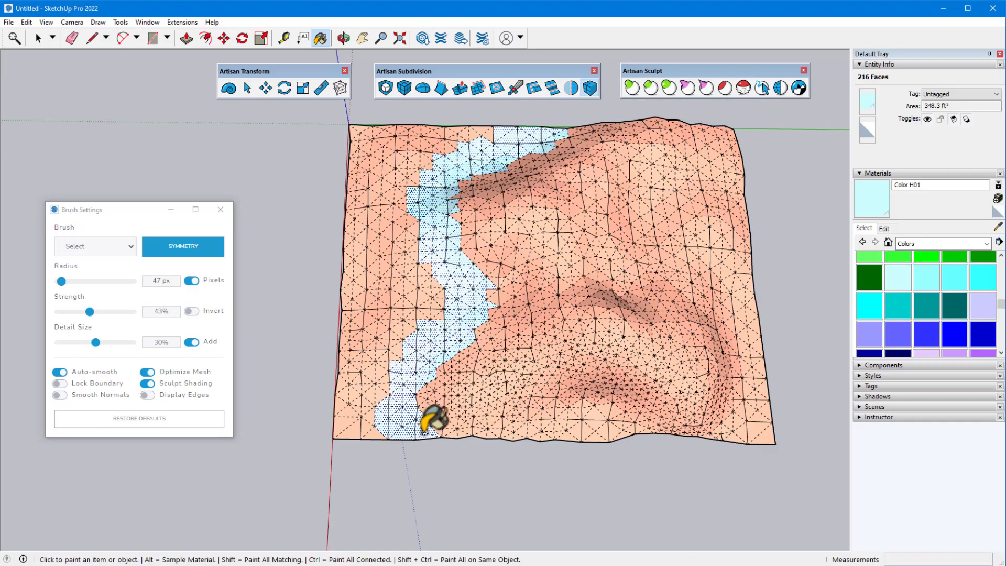
{"action": "middle_click_drag", "start_coordinate": [434, 419], "coordinate": [524, 220]}
Move the light blue strip upward with the Transform tool.
{"action": "left_click", "coordinate": [322, 89]}
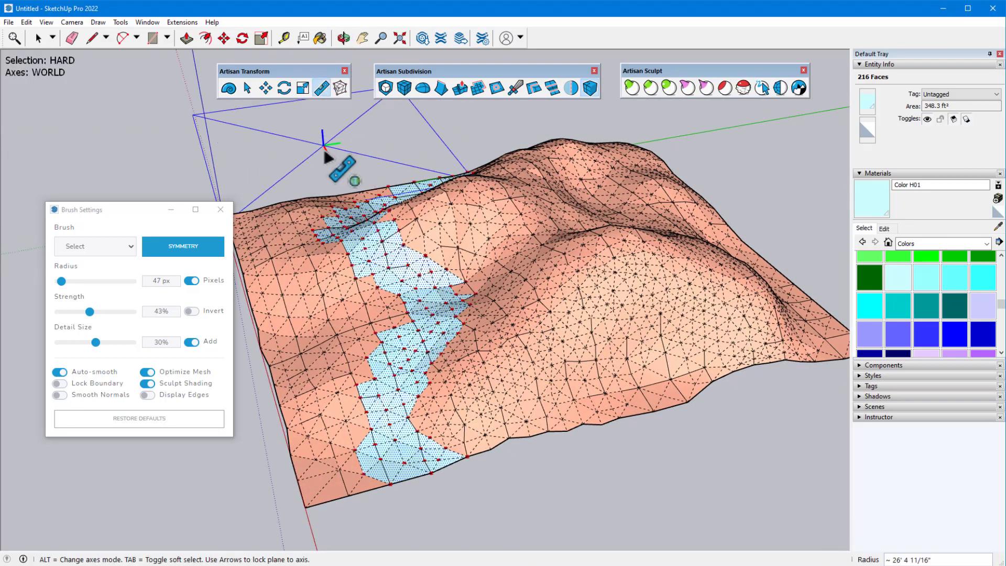
{"action": "left_click", "coordinate": [404, 252]}
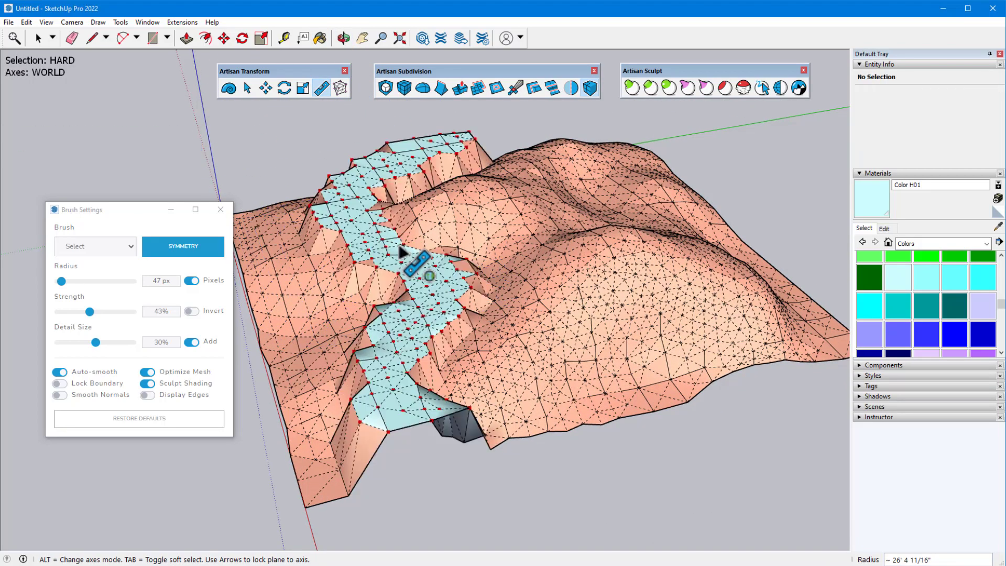
{"action": "middle_click_drag", "start_coordinate": [401, 251], "coordinate": [448, 240]}
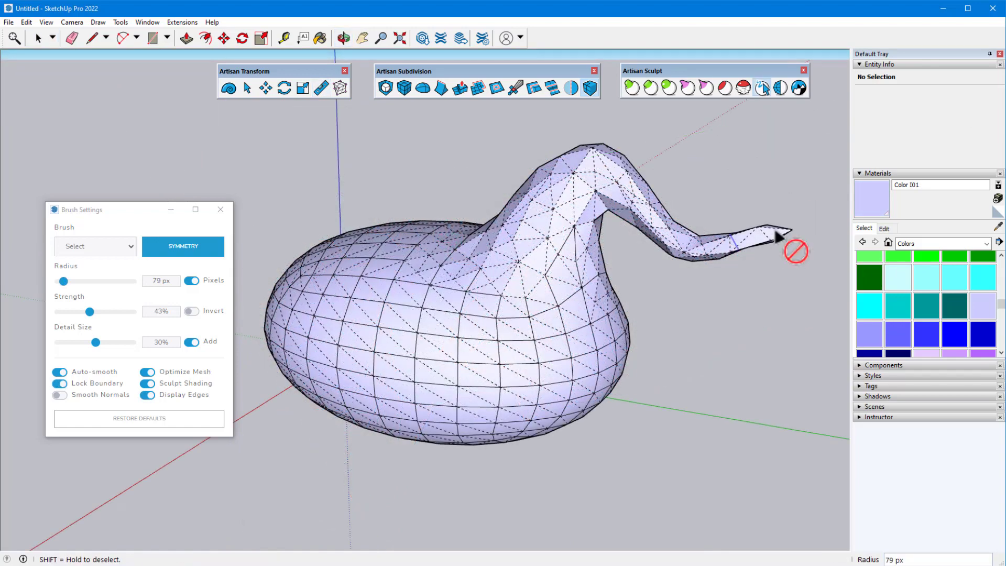
Select the purple blob's neck faces and make them a group opened for editing.
{"action": "mouse_move", "coordinate": [781, 234]}
{"action": "left_mouse_down"}
{"action": "mouse_move", "coordinate": [723, 245]}
{"action": "mouse_move", "coordinate": [615, 183]}
{"action": "mouse_move", "coordinate": [572, 176]}
{"action": "mouse_move", "coordinate": [516, 220]}
{"action": "mouse_move", "coordinate": [553, 244]}
{"action": "mouse_move", "coordinate": [606, 227]}
{"action": "left_mouse_up"}
{"action": "mouse_move", "coordinate": [606, 227]}
{"action": "middle_mouse_down"}
{"action": "mouse_move", "coordinate": [268, 221]}
{"action": "mouse_move", "coordinate": [333, 292]}
{"action": "middle_mouse_up"}
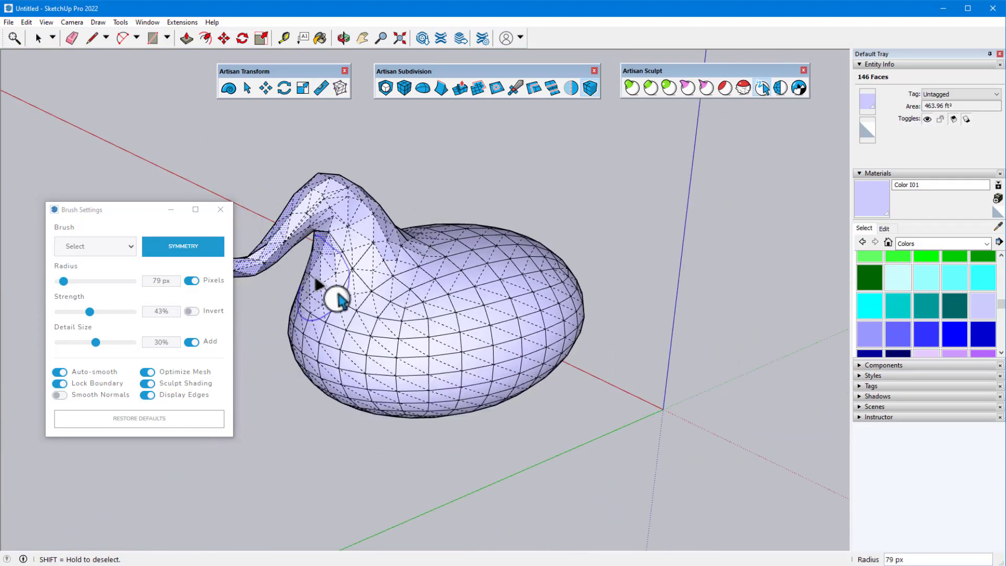
{"action": "mouse_move", "coordinate": [333, 292]}
{"action": "left_mouse_down"}
{"action": "mouse_move", "coordinate": [399, 262]}
{"action": "mouse_move", "coordinate": [317, 229]}
{"action": "mouse_move", "coordinate": [406, 244]}
{"action": "left_mouse_up"}
{"action": "mouse_move", "coordinate": [406, 246]}
{"action": "middle_mouse_down"}
{"action": "mouse_move", "coordinate": [287, 204]}
{"action": "mouse_move", "coordinate": [505, 242]}
{"action": "middle_mouse_up"}
{"action": "right_click", "coordinate": [471, 219]}
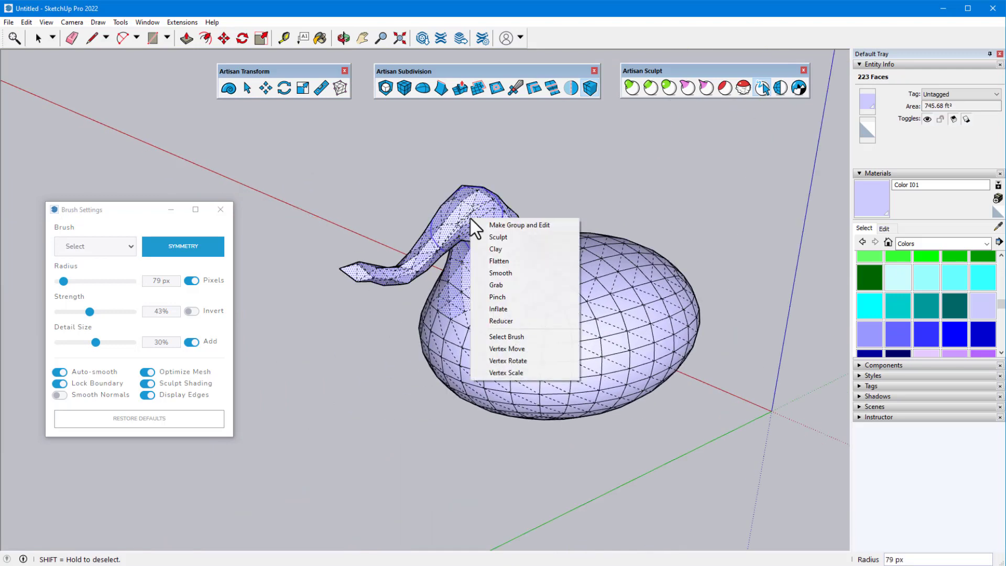
{"action": "left_click", "coordinate": [523, 226]}
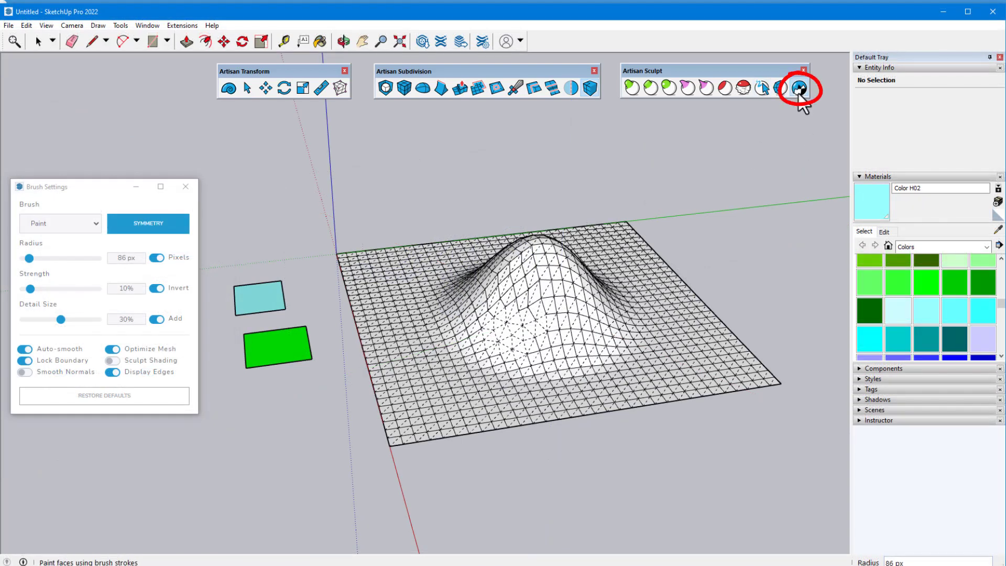
With the Paint brush, sample the green swatch and paint a green patch on the mound's top.
{"action": "left_click", "coordinate": [797, 92]}
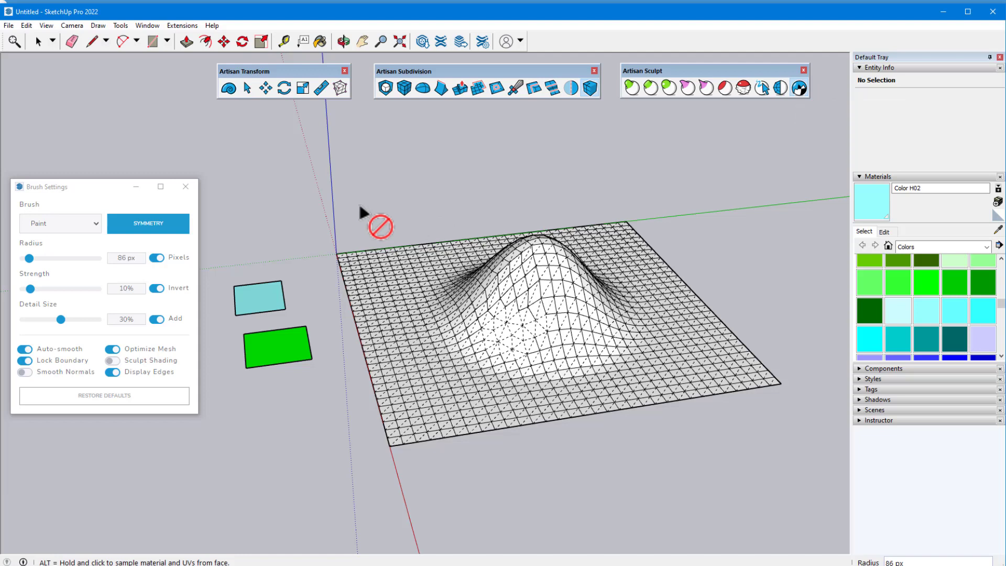
{"action": "left_click", "coordinate": [279, 362], "text": "alt"}
{"action": "key", "text": "F2"}
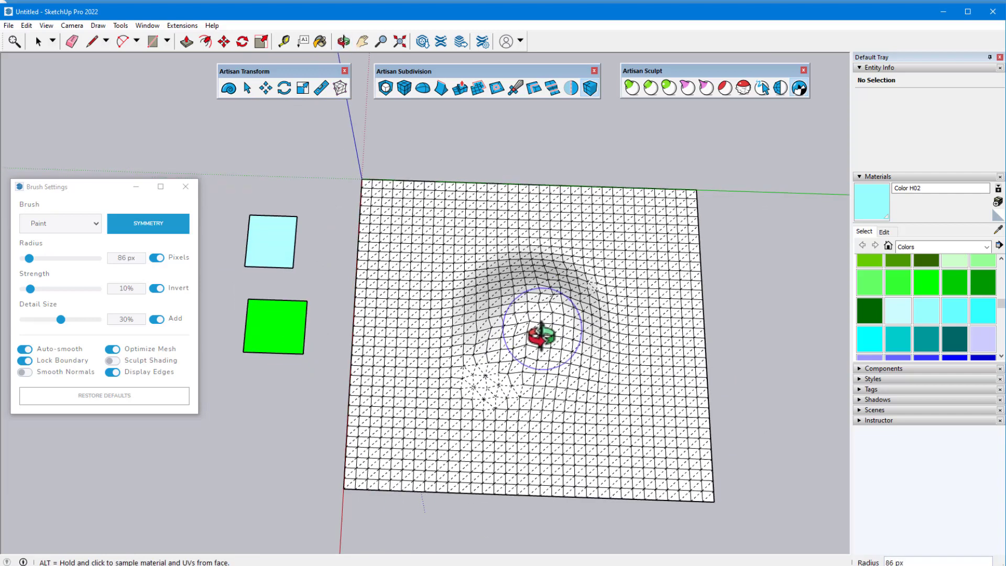
{"action": "mouse_move", "coordinate": [517, 317]}
{"action": "left_mouse_down"}
{"action": "mouse_move", "coordinate": [526, 328]}
{"action": "mouse_move", "coordinate": [486, 355]}
{"action": "mouse_move", "coordinate": [512, 370]}
{"action": "mouse_move", "coordinate": [574, 354]}
{"action": "mouse_move", "coordinate": [595, 310]}
{"action": "mouse_move", "coordinate": [571, 292]}
{"action": "mouse_move", "coordinate": [579, 335]}
{"action": "left_mouse_up"}
Set the brush radius to 24 px and paint light cyan around the green patch.
{"action": "type", "text": "24"}
{"action": "key", "text": "Return"}
{"action": "mouse_move", "coordinate": [400, 315]}
{"action": "left_mouse_down"}
{"action": "mouse_move", "coordinate": [435, 309]}
{"action": "mouse_move", "coordinate": [441, 370]}
{"action": "mouse_move", "coordinate": [480, 410]}
{"action": "mouse_move", "coordinate": [566, 405]}
{"action": "mouse_move", "coordinate": [607, 370]}
{"action": "mouse_move", "coordinate": [618, 296]}
{"action": "mouse_move", "coordinate": [574, 255]}
{"action": "mouse_move", "coordinate": [493, 248]}
{"action": "mouse_move", "coordinate": [437, 287]}
{"action": "mouse_move", "coordinate": [461, 309]}
{"action": "mouse_move", "coordinate": [467, 297]}
{"action": "mouse_move", "coordinate": [464, 363]}
{"action": "mouse_move", "coordinate": [501, 385]}
{"action": "mouse_move", "coordinate": [590, 385]}
{"action": "mouse_move", "coordinate": [569, 278]}
{"action": "left_mouse_up"}
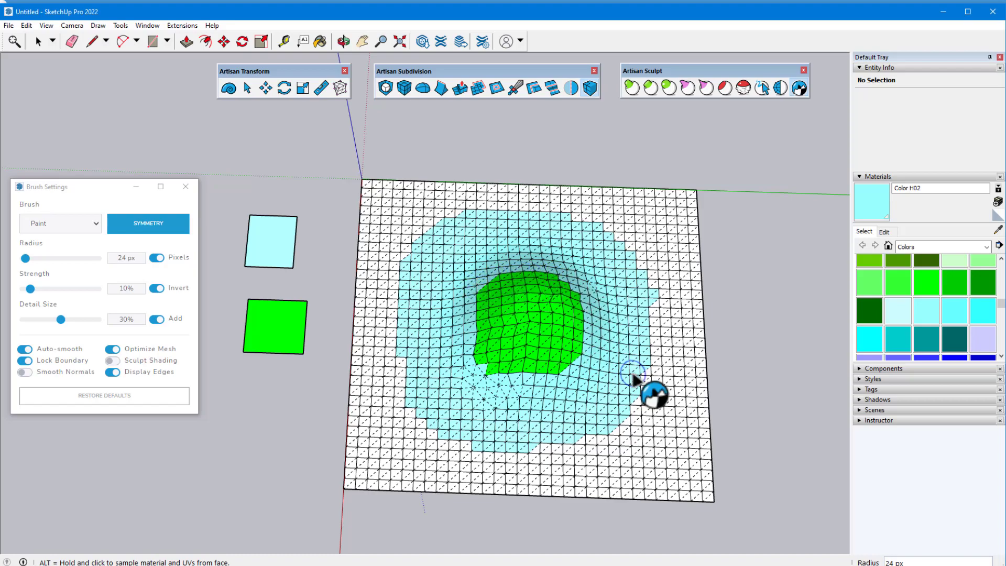
{"action": "mouse_move", "coordinate": [634, 378]}
{"action": "middle_mouse_down"}
{"action": "mouse_move", "coordinate": [515, 216]}
{"action": "mouse_move", "coordinate": [682, 358]}
{"action": "middle_mouse_up"}
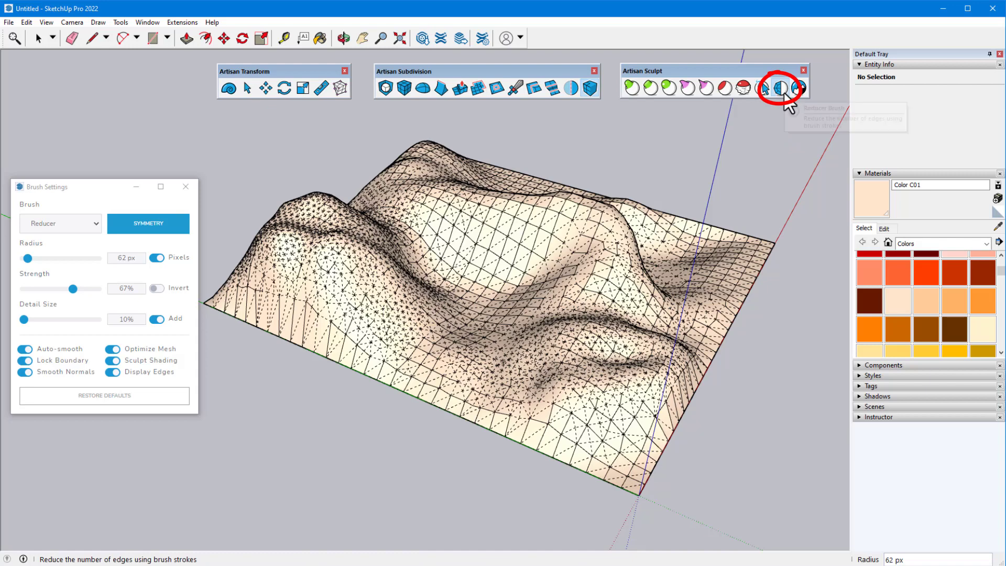
Coarsen the dense triangles along a downward stroke and across the right ridge with the Reducer brush.
{"action": "left_click", "coordinate": [786, 98]}
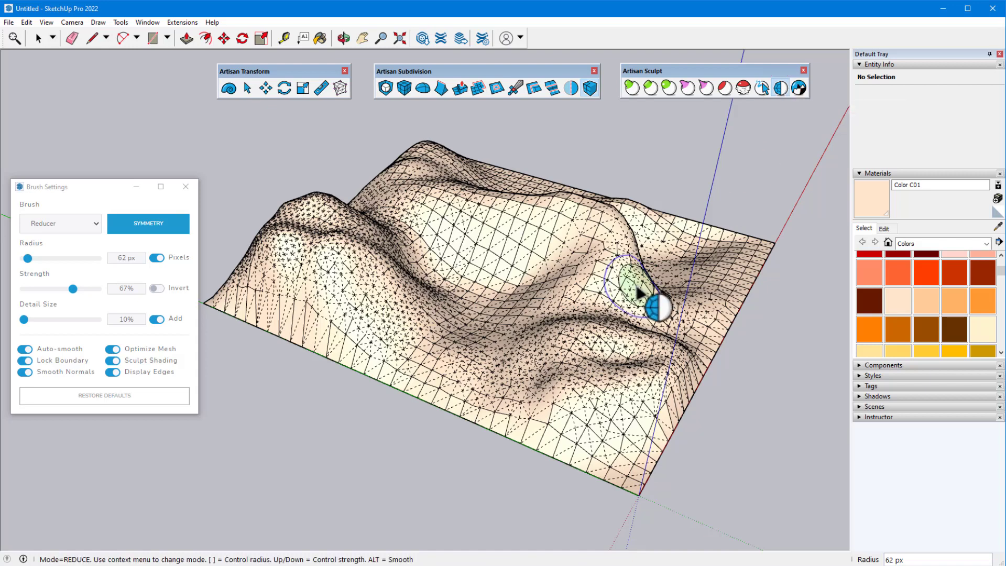
{"action": "mouse_move", "coordinate": [603, 337]}
{"action": "left_mouse_down"}
{"action": "mouse_move", "coordinate": [583, 333]}
{"action": "mouse_move", "coordinate": [563, 350]}
{"action": "mouse_move", "coordinate": [565, 371]}
{"action": "mouse_move", "coordinate": [591, 398]}
{"action": "mouse_move", "coordinate": [643, 404]}
{"action": "mouse_move", "coordinate": [665, 373]}
{"action": "left_mouse_up"}
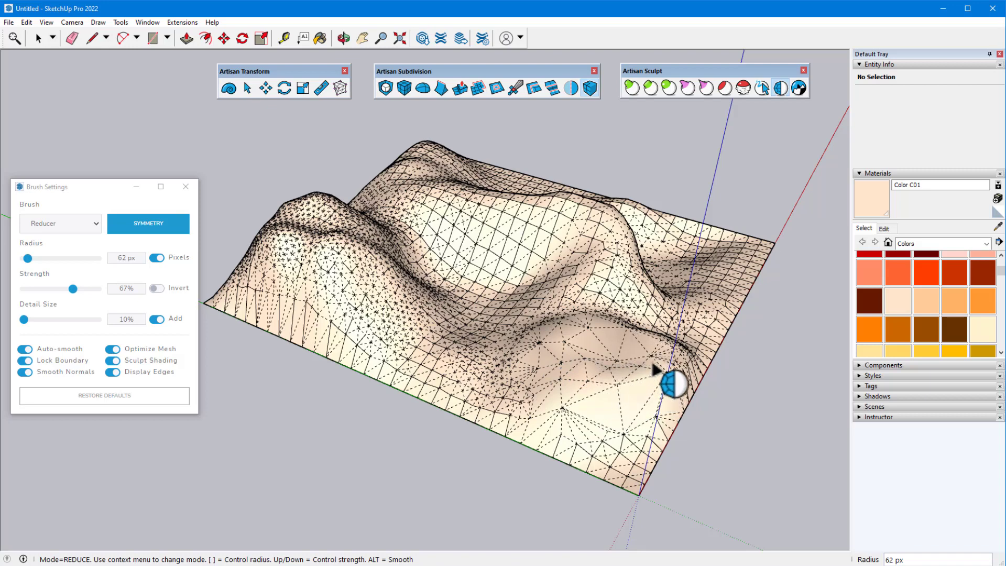
{"action": "mouse_move", "coordinate": [610, 295]}
{"action": "left_mouse_down"}
{"action": "mouse_move", "coordinate": [615, 281]}
{"action": "mouse_move", "coordinate": [642, 288]}
{"action": "mouse_move", "coordinate": [667, 317]}
{"action": "mouse_move", "coordinate": [691, 309]}
{"action": "left_mouse_up"}
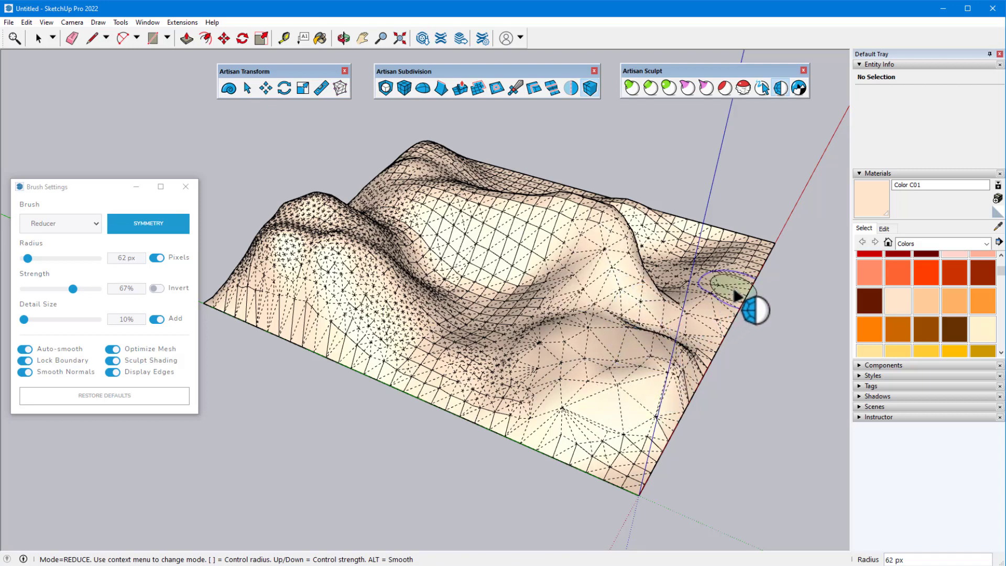
{"action": "middle_click_drag", "start_coordinate": [689, 354], "coordinate": [739, 381]}
Shrink the radius and thin out the eye-socket triangles, then raise strength and radius and thin more.
{"action": "scroll", "coordinate": [325, 265], "scroll_direction": "up", "scroll_amount": 5}
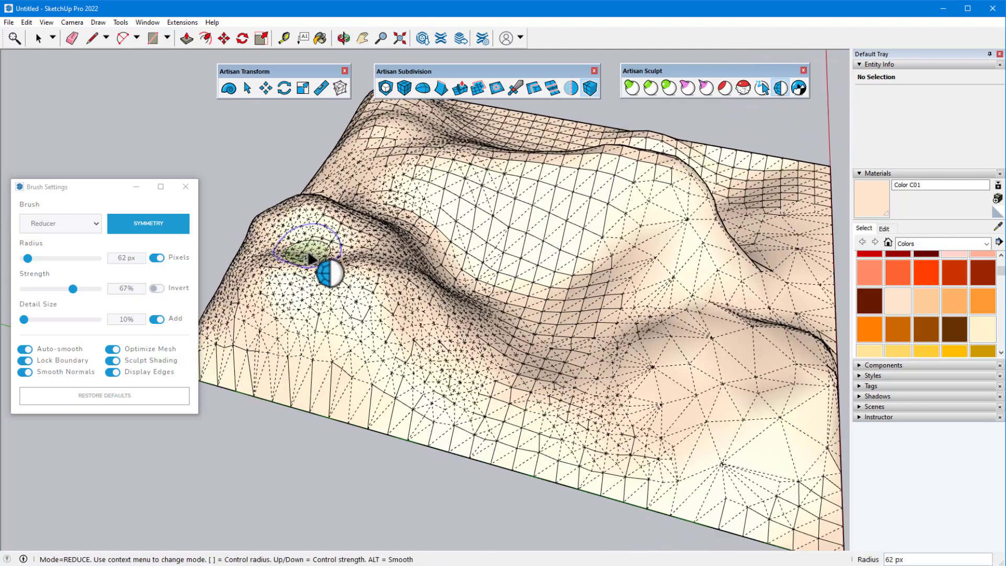
{"action": "mouse_move", "coordinate": [326, 269]}
{"action": "middle_mouse_down"}
{"action": "mouse_move", "coordinate": [317, 329]}
{"action": "mouse_move", "coordinate": [327, 300]}
{"action": "middle_mouse_up"}
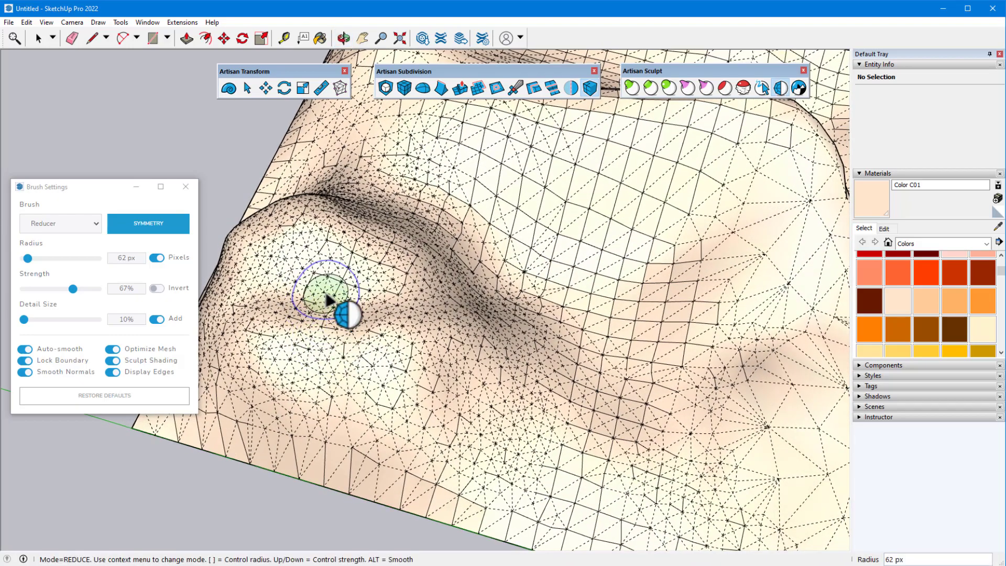
{"action": "key", "text": "bracketleft"}
{"action": "key", "text": "bracketleft"}
{"action": "key", "text": "bracketleft"}
{"action": "key", "text": "bracketleft"}
{"action": "mouse_move", "coordinate": [327, 300]}
{"action": "left_mouse_down"}
{"action": "mouse_move", "coordinate": [337, 278]}
{"action": "mouse_move", "coordinate": [328, 267]}
{"action": "mouse_move", "coordinate": [294, 268]}
{"action": "mouse_move", "coordinate": [301, 292]}
{"action": "mouse_move", "coordinate": [341, 286]}
{"action": "mouse_move", "coordinate": [341, 245]}
{"action": "left_mouse_up"}
{"action": "key", "text": "Up"}
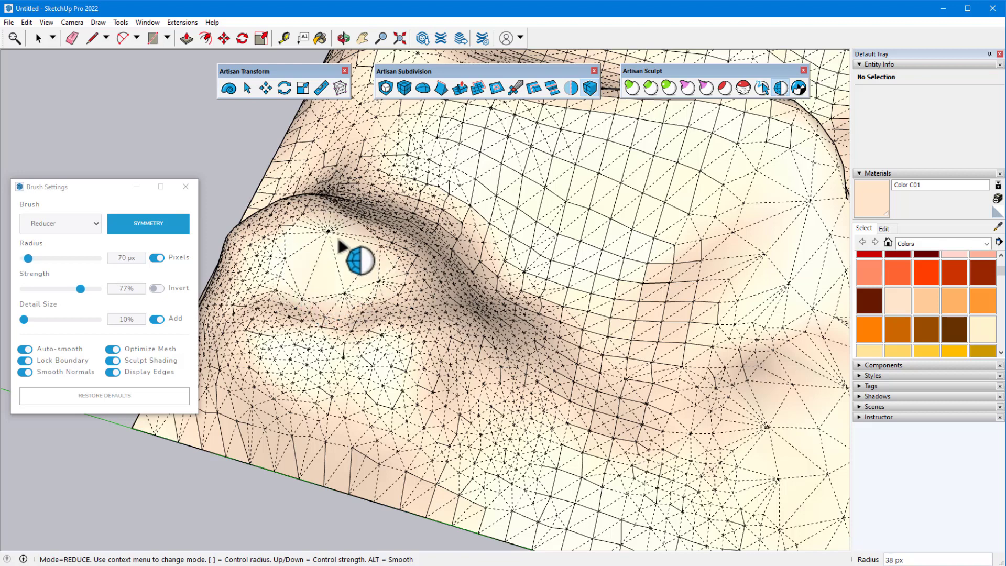
{"action": "mouse_move", "coordinate": [282, 323]}
{"action": "left_mouse_down"}
{"action": "mouse_move", "coordinate": [316, 334]}
{"action": "mouse_move", "coordinate": [362, 329]}
{"action": "mouse_move", "coordinate": [386, 302]}
{"action": "mouse_move", "coordinate": [393, 262]}
{"action": "mouse_move", "coordinate": [369, 251]}
{"action": "left_mouse_up"}
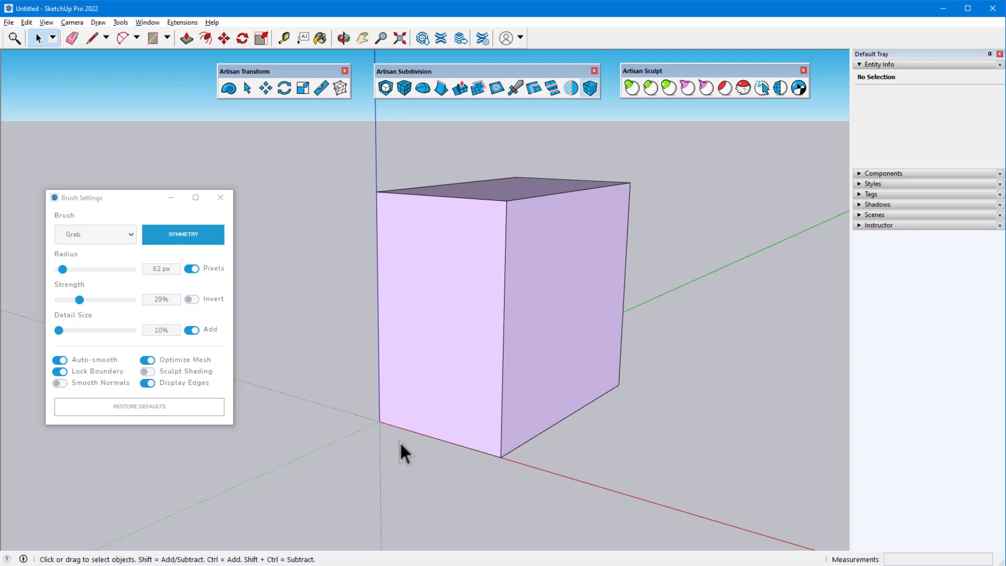
Select the whole pink box, subdivide it into a smooth rounded shell, then pick Clay and enable Symmetry.
{"action": "key", "text": "o"}
{"action": "left_click_drag", "start_coordinate": [400, 442], "coordinate": [754, 444]}
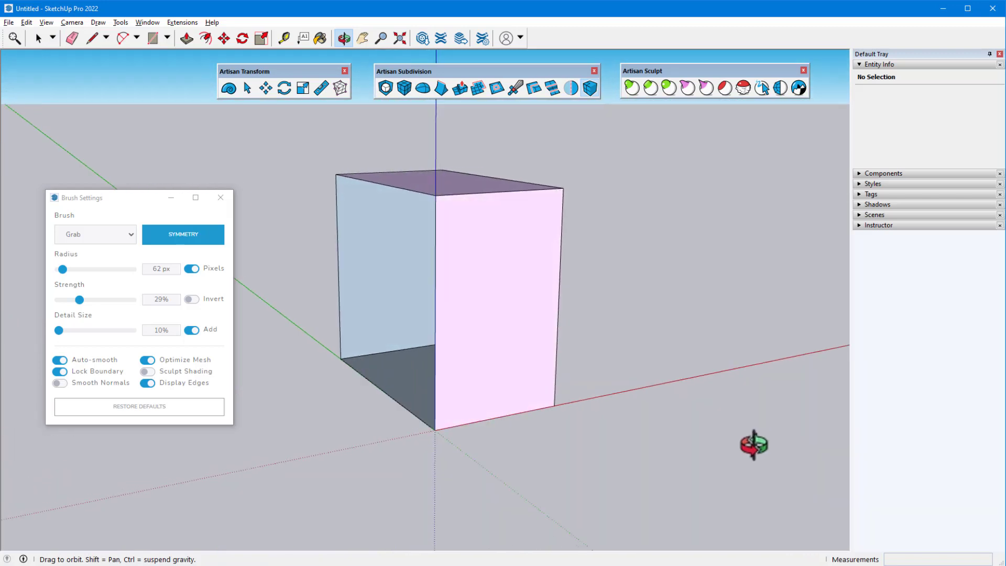
{"action": "key", "text": "space"}
{"action": "middle_click_drag", "start_coordinate": [668, 442], "coordinate": [726, 451], "text": "shift"}
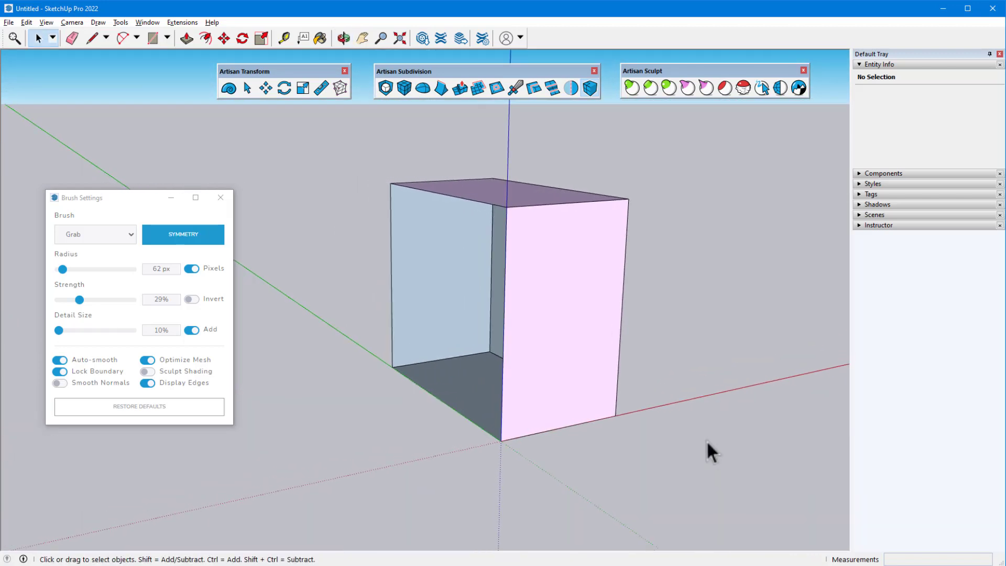
{"action": "triple_click", "coordinate": [567, 278]}
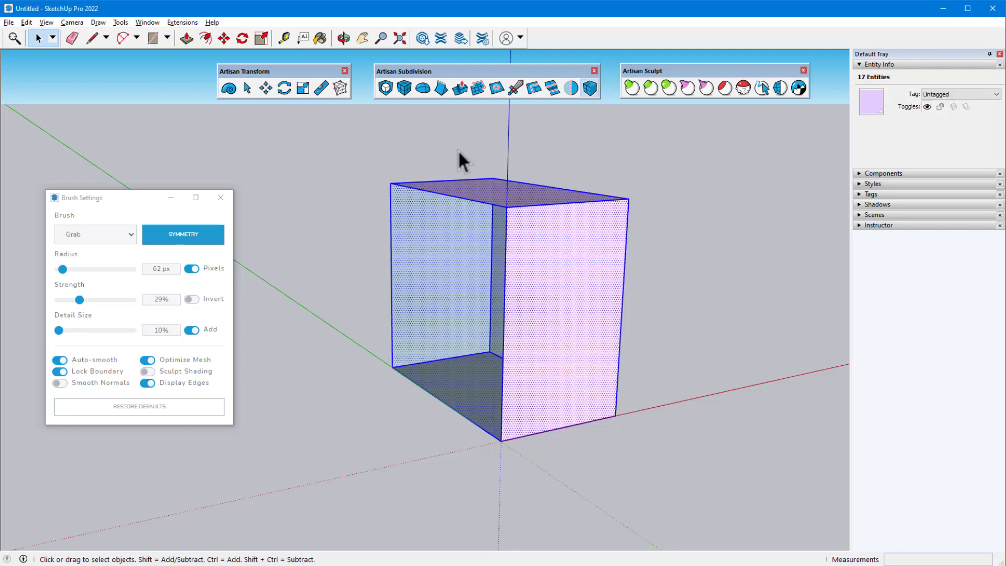
{"action": "left_click", "coordinate": [385, 88]}
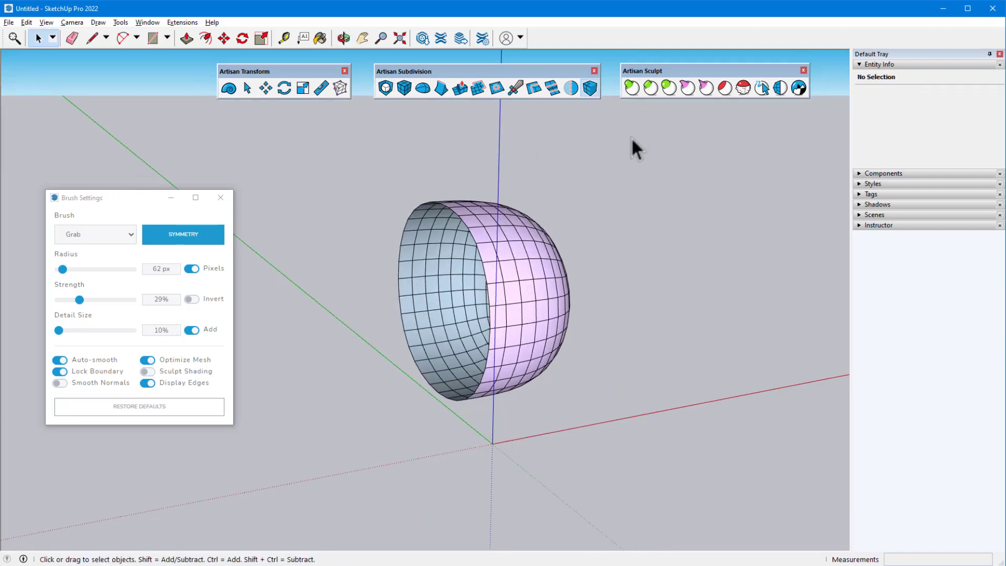
{"action": "left_click", "coordinate": [651, 87]}
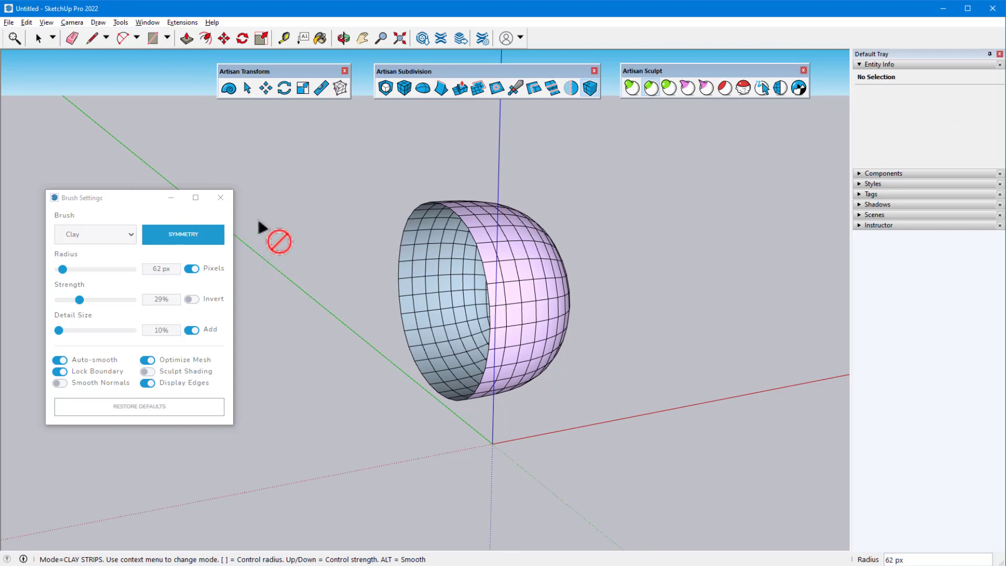
{"action": "left_click", "coordinate": [215, 236]}
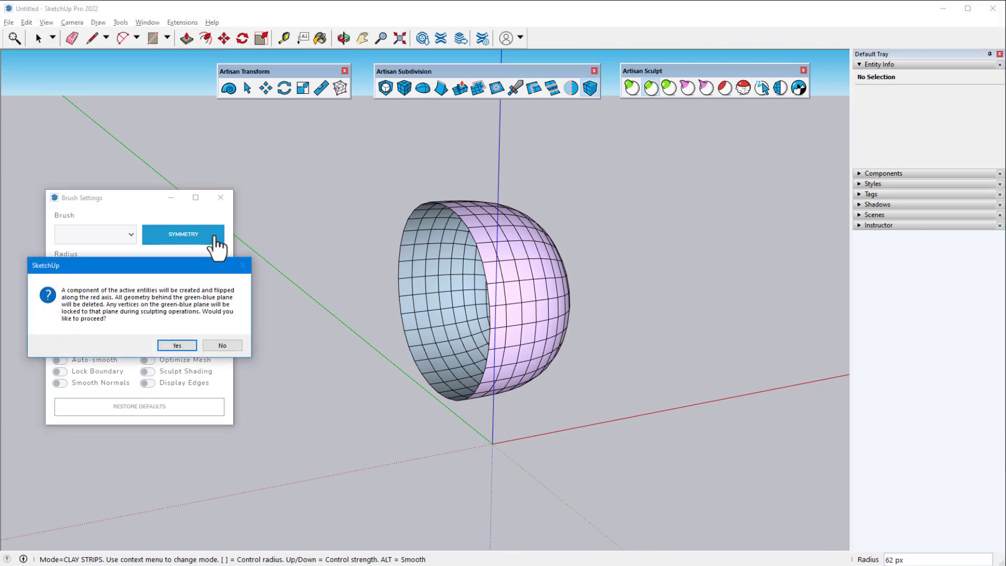
Create the mirrored symmetric copy of the shell and turn on Sculpt Shading and Smooth Normals.
{"action": "left_click", "coordinate": [177, 345]}
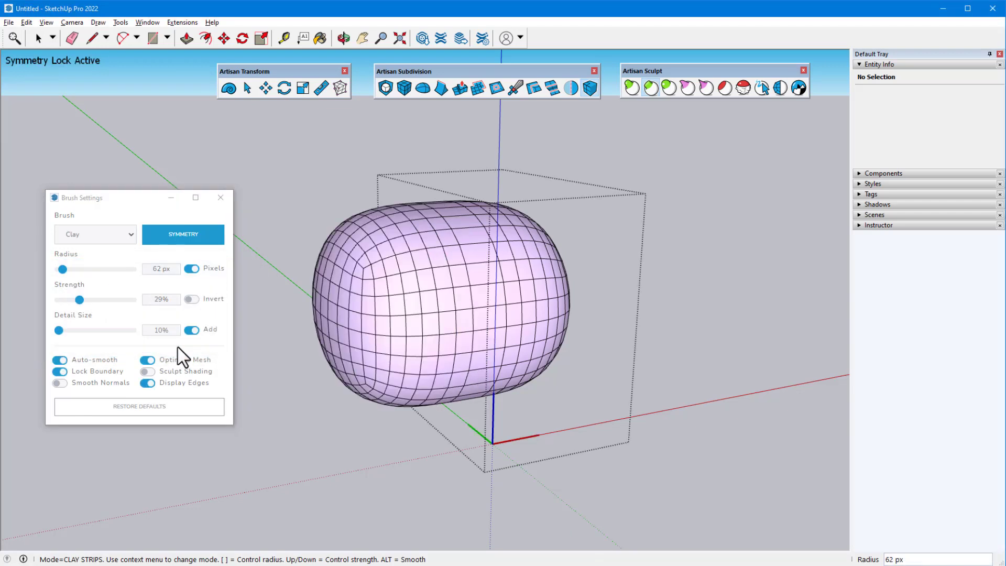
{"action": "left_click", "coordinate": [151, 372]}
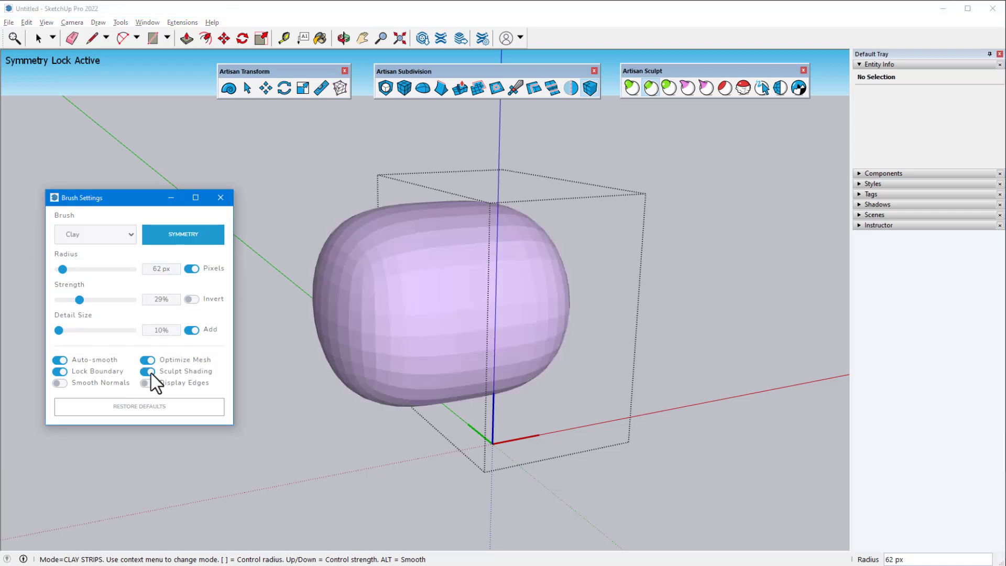
{"action": "left_click", "coordinate": [62, 383]}
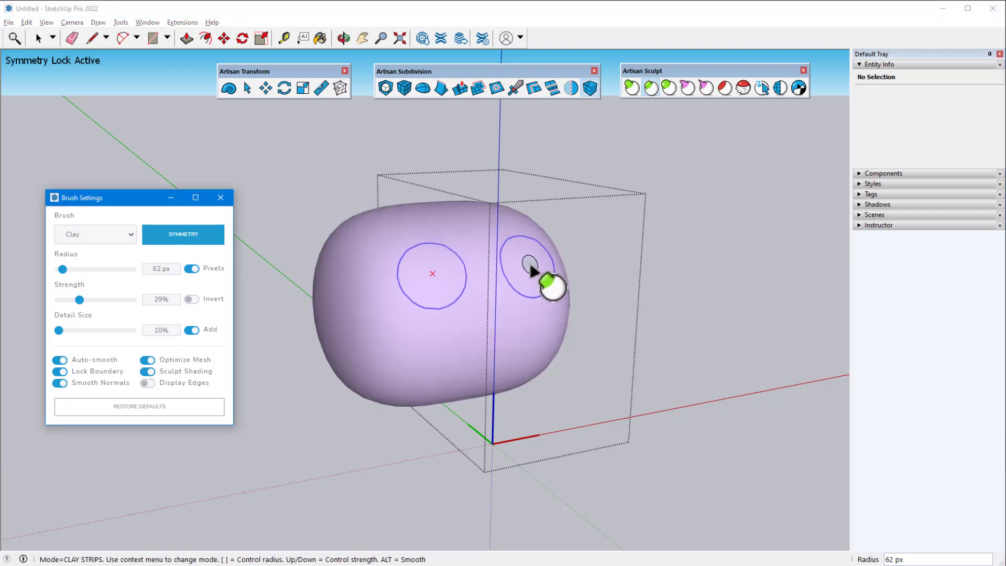
Press two symmetric eye-socket dents with the Clay brush and smooth them with Flatten.
{"action": "middle_click_drag", "start_coordinate": [529, 270], "coordinate": [469, 270]}
{"action": "left_click_drag", "start_coordinate": [514, 278], "coordinate": [522, 276]}
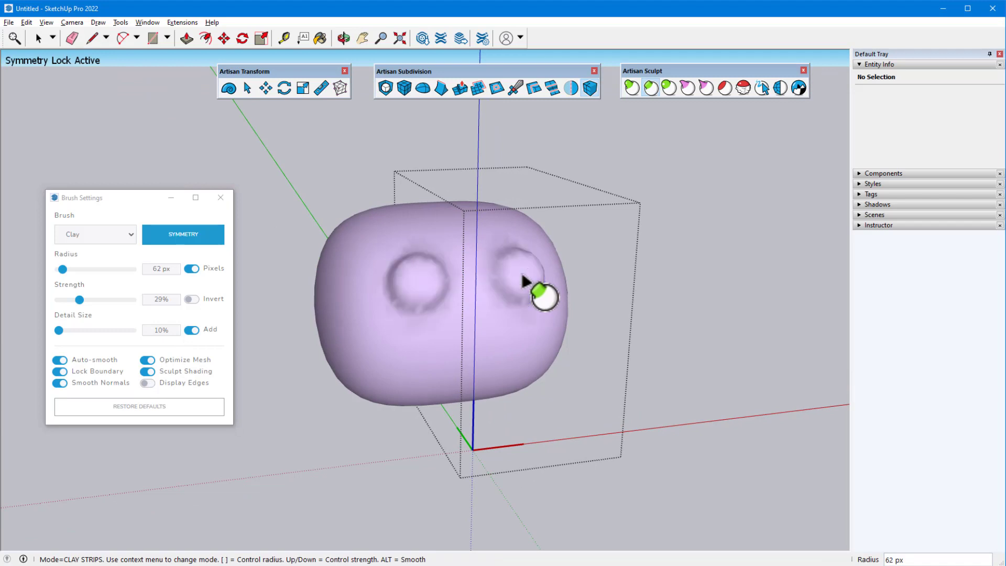
{"action": "left_click", "coordinate": [726, 87]}
{"action": "middle_click_drag", "start_coordinate": [563, 242], "coordinate": [549, 167]}
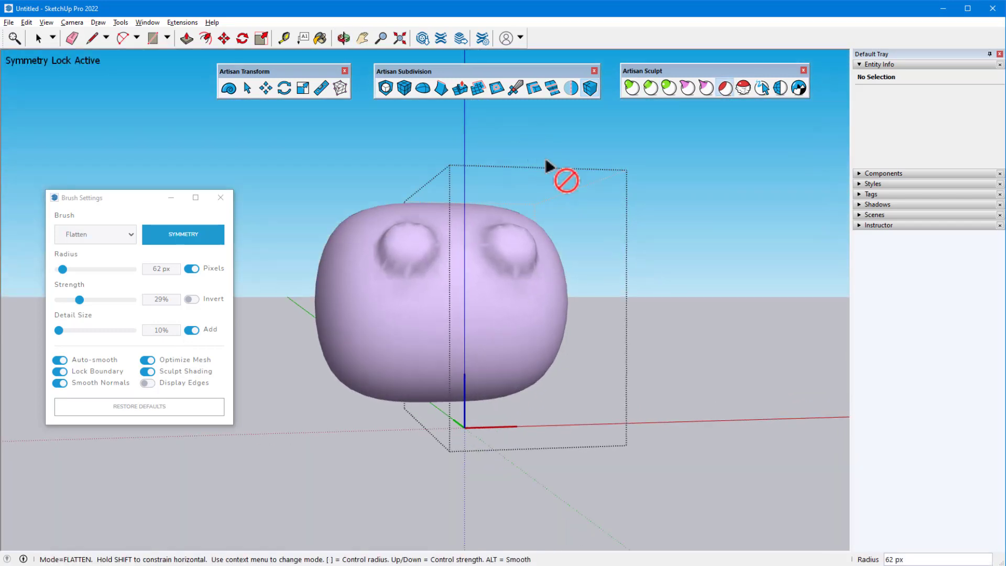
{"action": "mouse_move", "coordinate": [504, 258]}
{"action": "left_mouse_down"}
{"action": "mouse_move", "coordinate": [511, 263]}
{"action": "mouse_move", "coordinate": [497, 260]}
{"action": "left_mouse_up"}
Pull two curving horns up and outward with the Grab brush, then close the head group.
{"action": "mouse_move", "coordinate": [495, 256]}
{"action": "middle_mouse_down"}
{"action": "mouse_move", "coordinate": [442, 325]}
{"action": "mouse_move", "coordinate": [356, 362]}
{"action": "middle_mouse_up"}
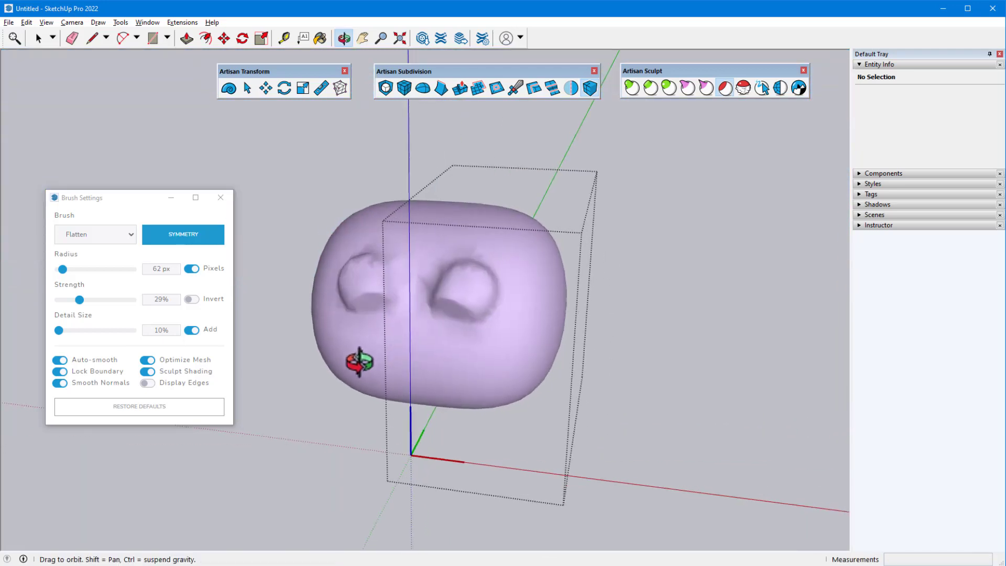
{"action": "left_click", "coordinate": [687, 87]}
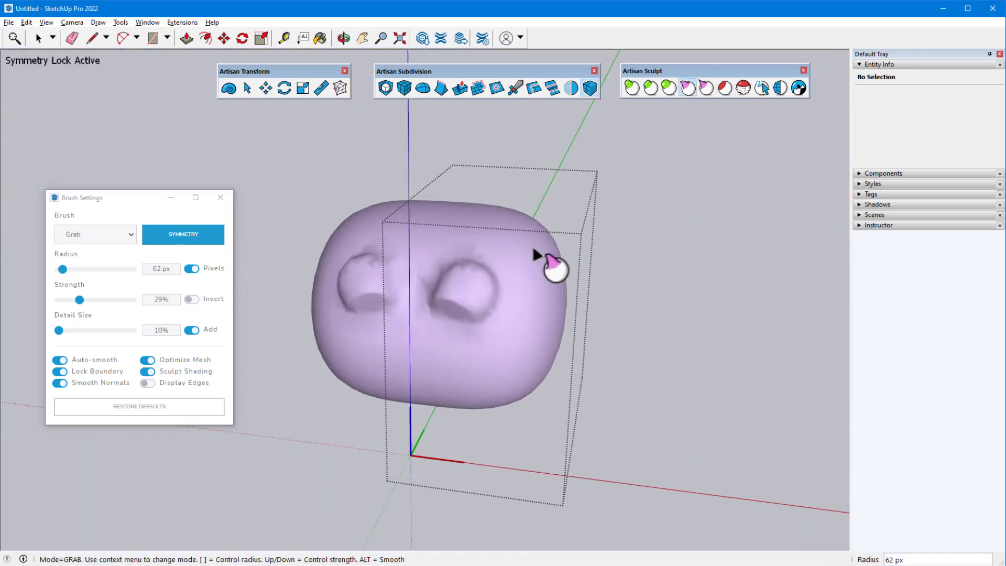
{"action": "mouse_move", "coordinate": [540, 254]}
{"action": "left_mouse_down"}
{"action": "mouse_move", "coordinate": [579, 218]}
{"action": "mouse_move", "coordinate": [610, 233]}
{"action": "mouse_move", "coordinate": [639, 292]}
{"action": "mouse_move", "coordinate": [680, 292]}
{"action": "left_mouse_up"}
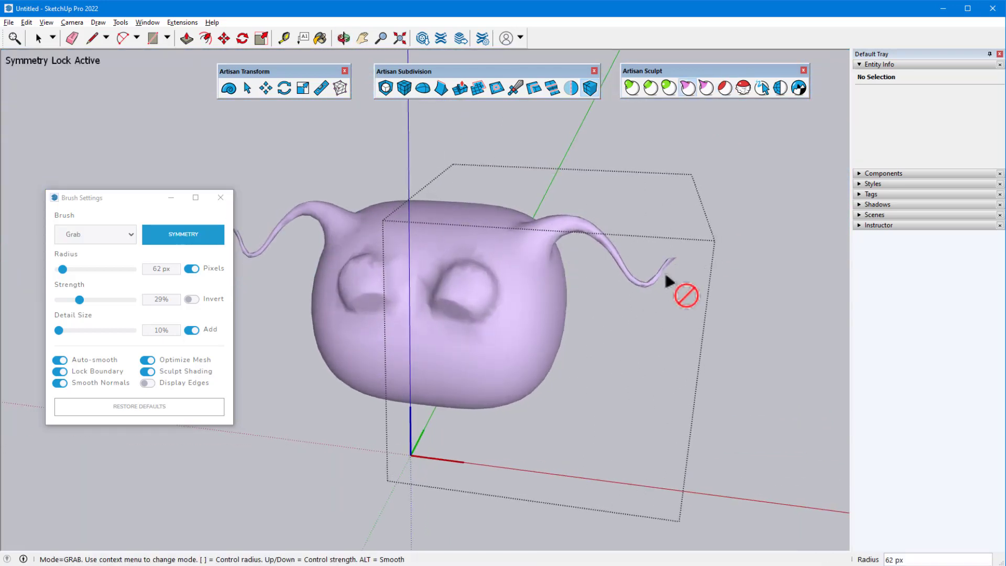
{"action": "mouse_move", "coordinate": [681, 292]}
{"action": "middle_mouse_down"}
{"action": "mouse_move", "coordinate": [657, 340]}
{"action": "mouse_move", "coordinate": [770, 314]}
{"action": "mouse_move", "coordinate": [611, 395]}
{"action": "mouse_move", "coordinate": [696, 359]}
{"action": "mouse_move", "coordinate": [425, 442]}
{"action": "middle_mouse_up"}
{"action": "key", "text": "space"}
{"action": "left_click", "coordinate": [426, 444]}
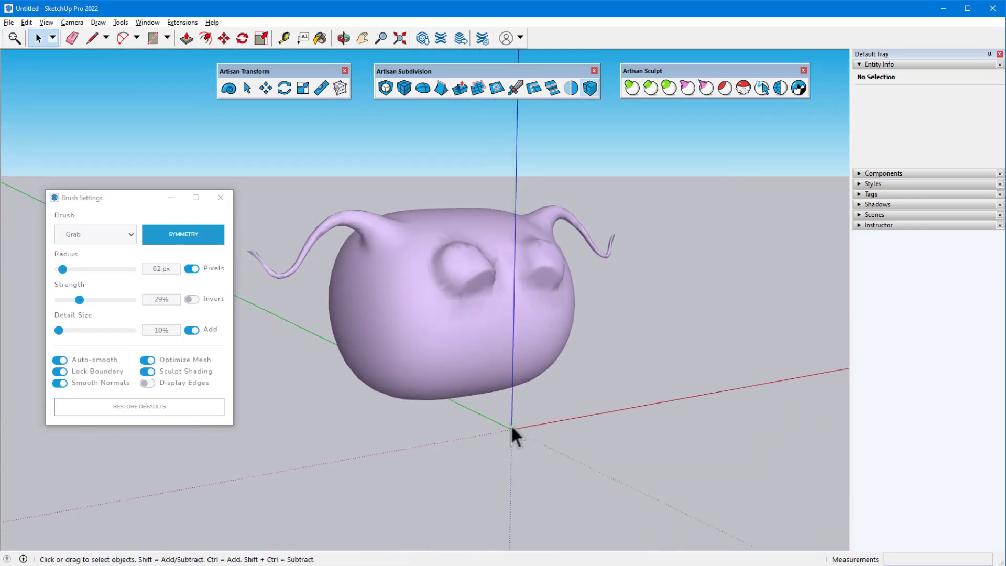